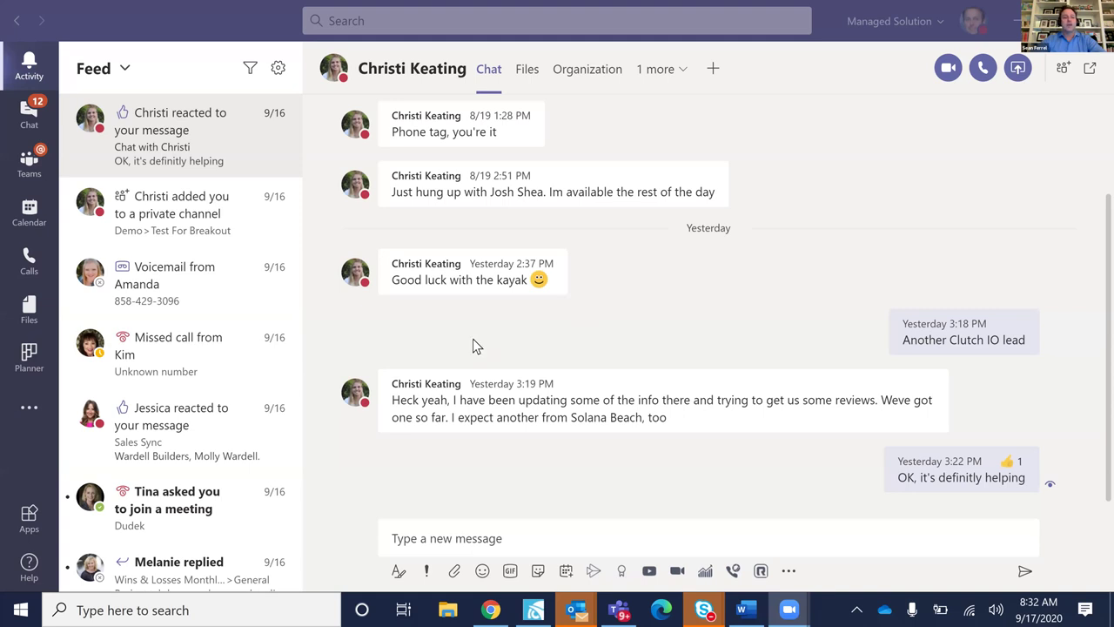
Show the one-on-one chat list and bring up the account menu with status and settings.
click(29, 119)
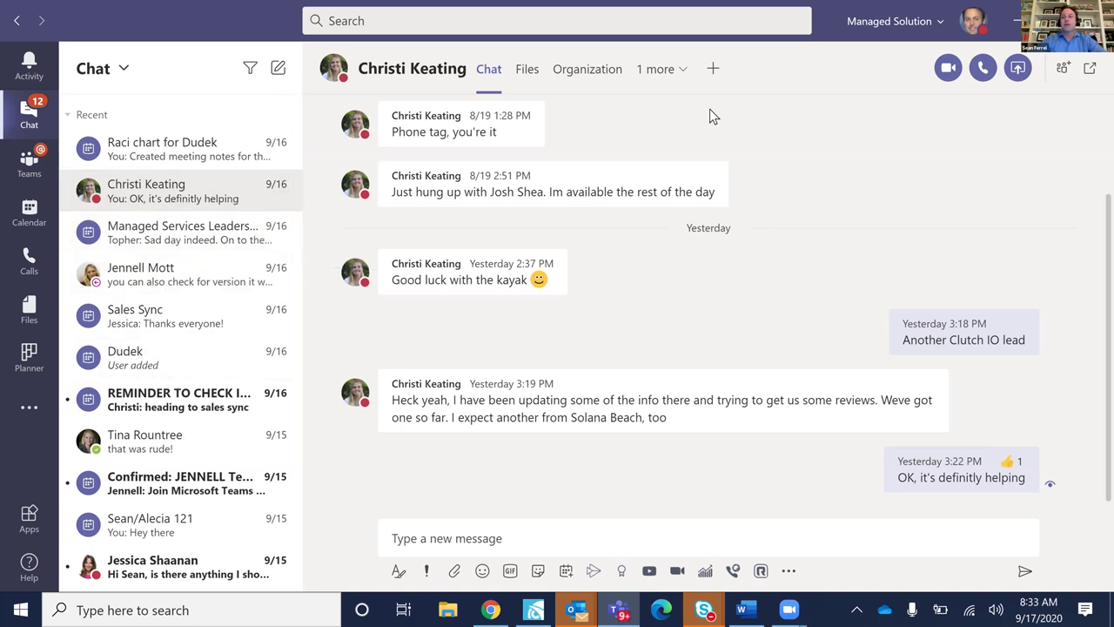
click(974, 21)
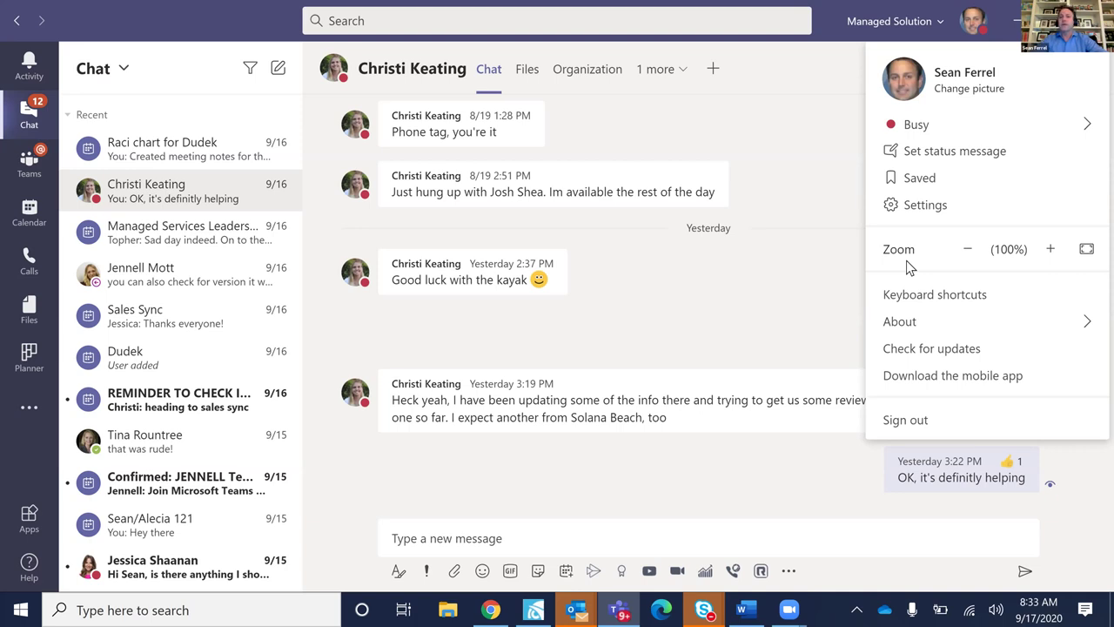
Open Teams Settings from the profile menu, landing on the General page.
mouse_move(1008, 129)
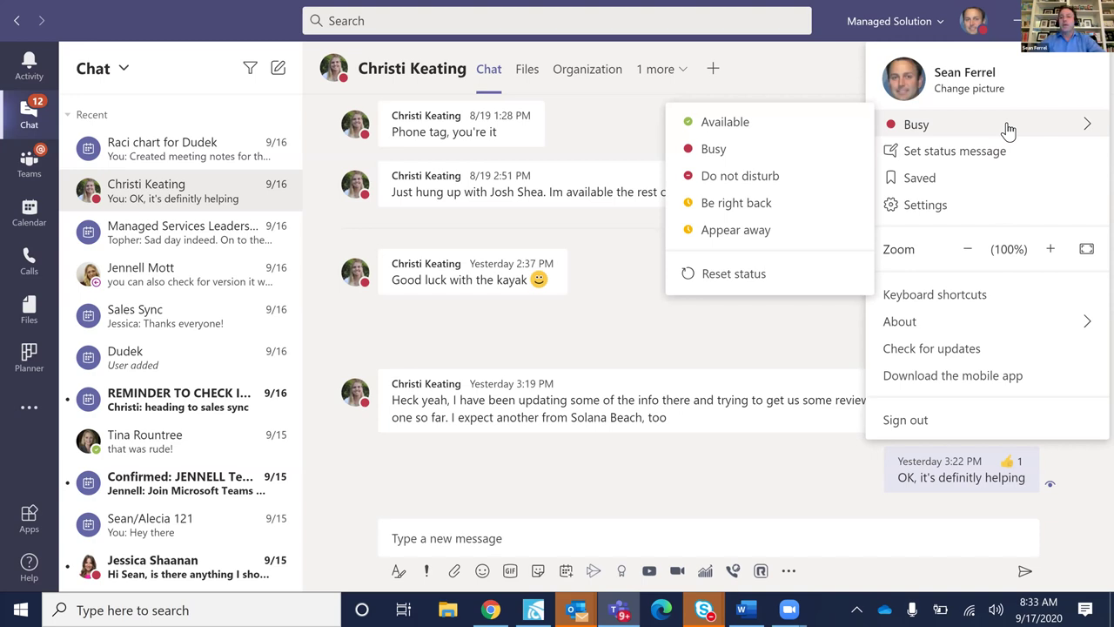
click(947, 211)
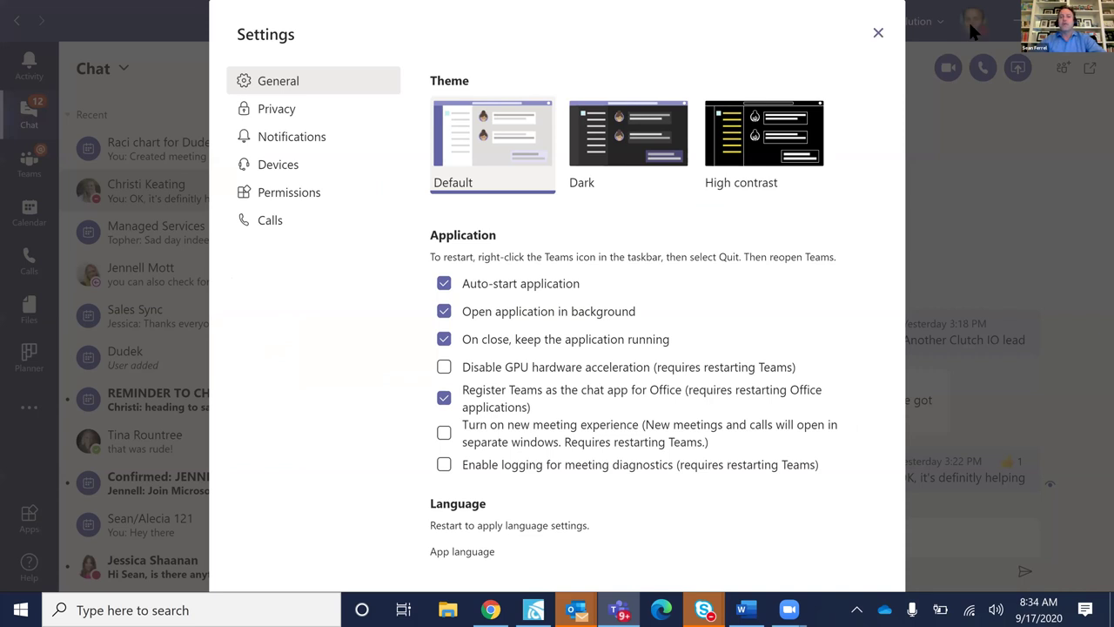
Reopen Settings and preview the Dark theme before returning to the Default theme.
click(930, 200)
key(ctrl+comma)
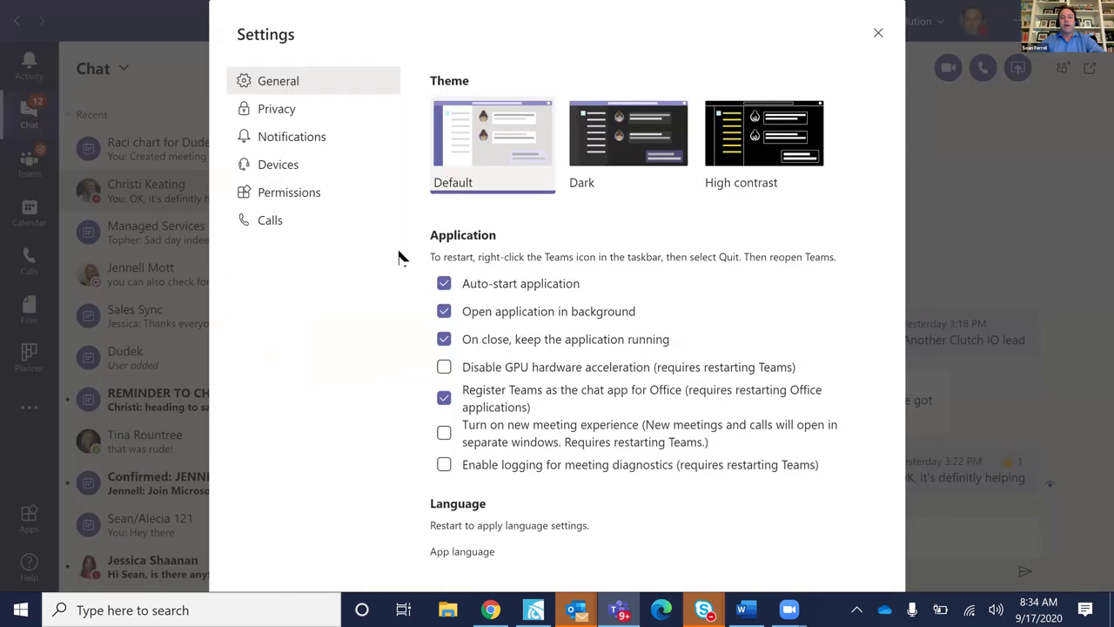
click(633, 155)
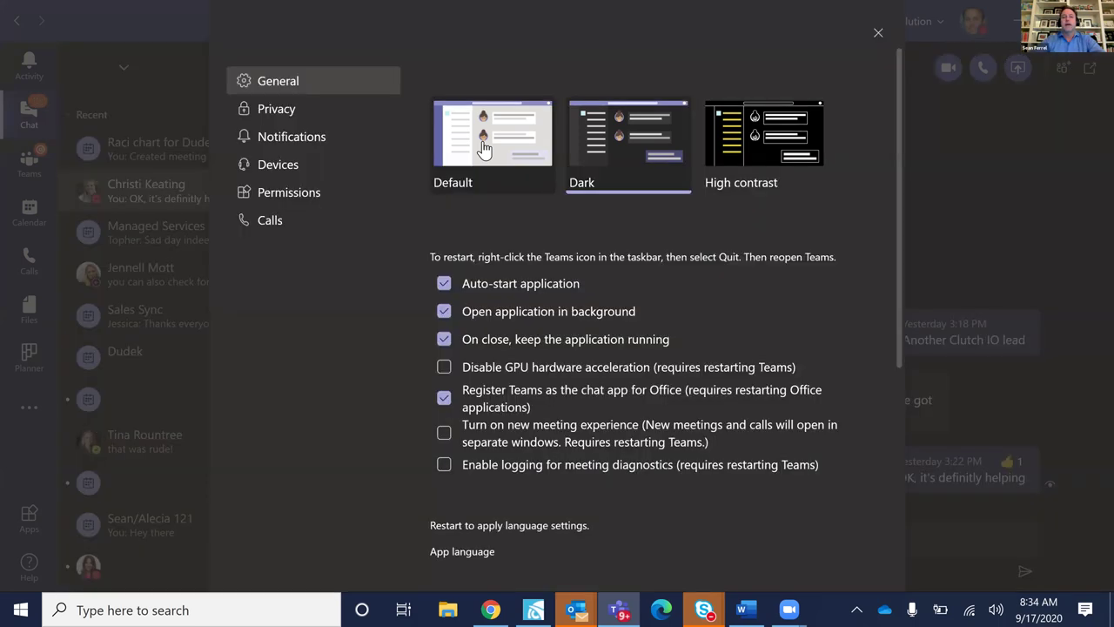
click(483, 153)
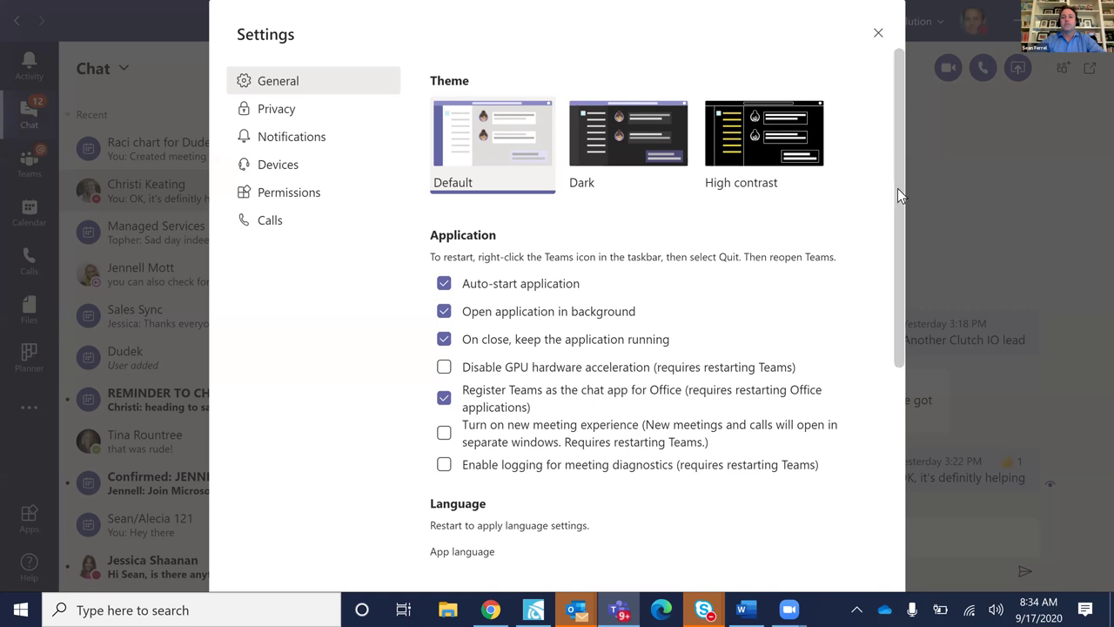
Turn on the new meeting experience, then go to the Calls settings.
scroll(894, 221, down, 2)
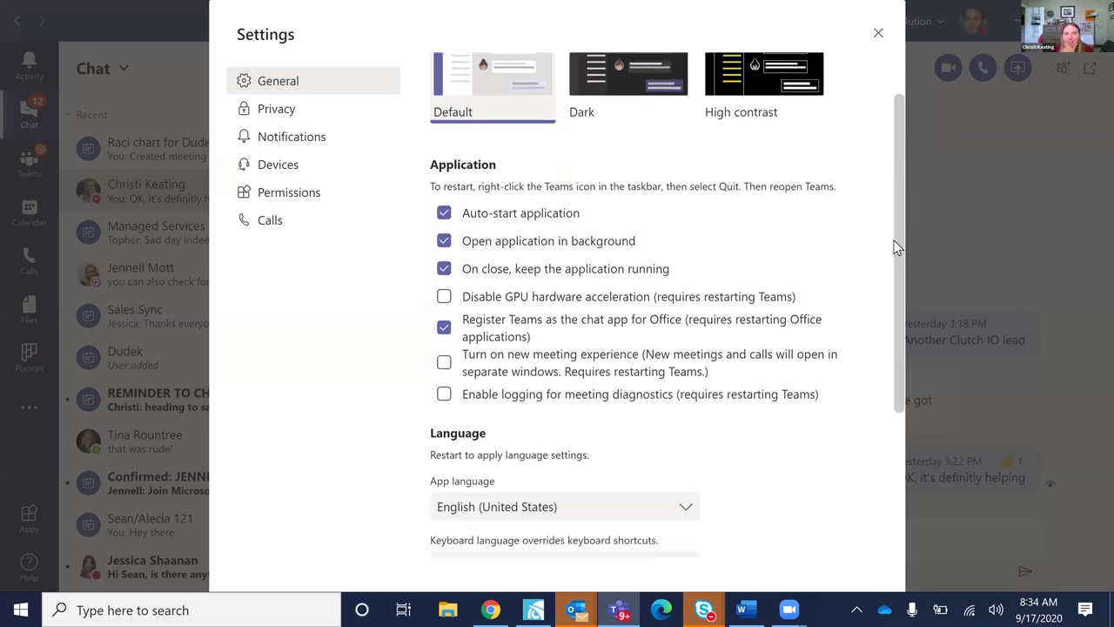
scroll(893, 249, down, 1)
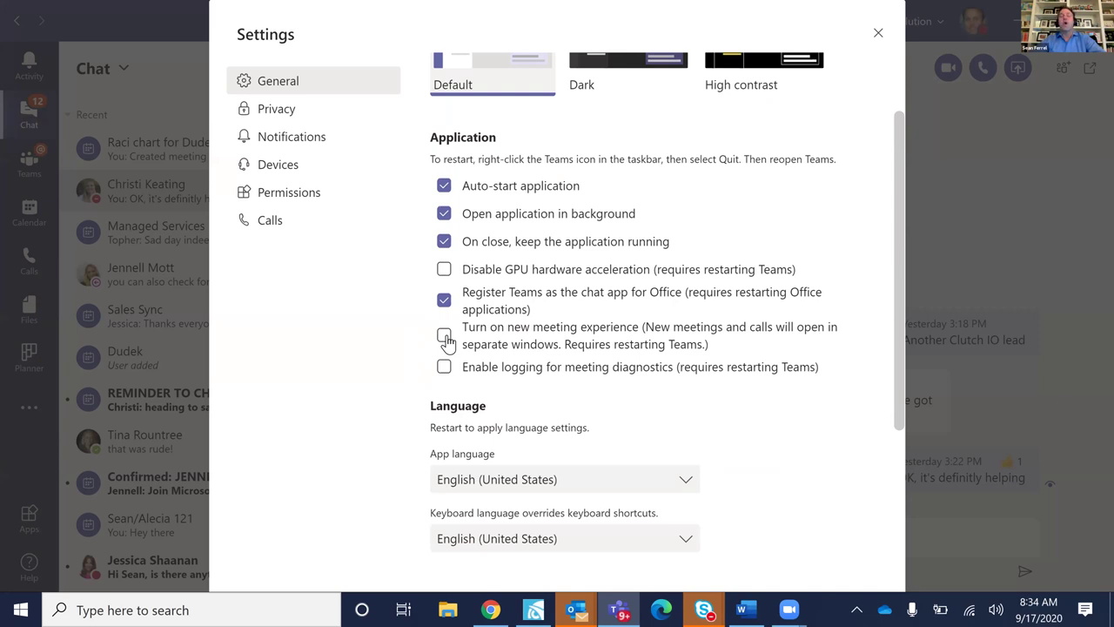
click(624, 332)
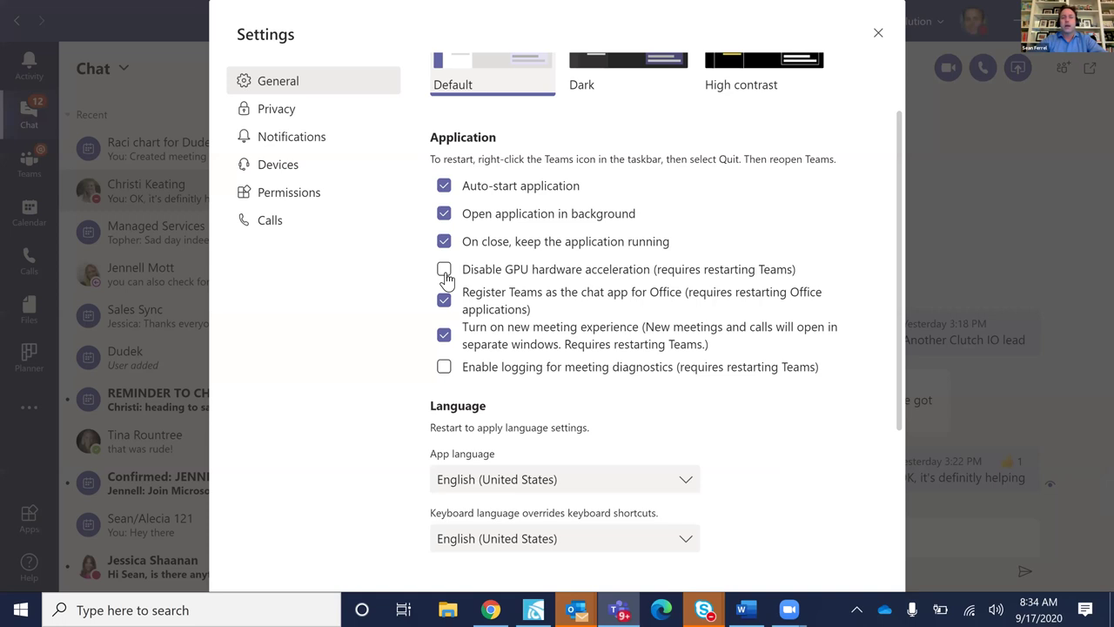
click(285, 220)
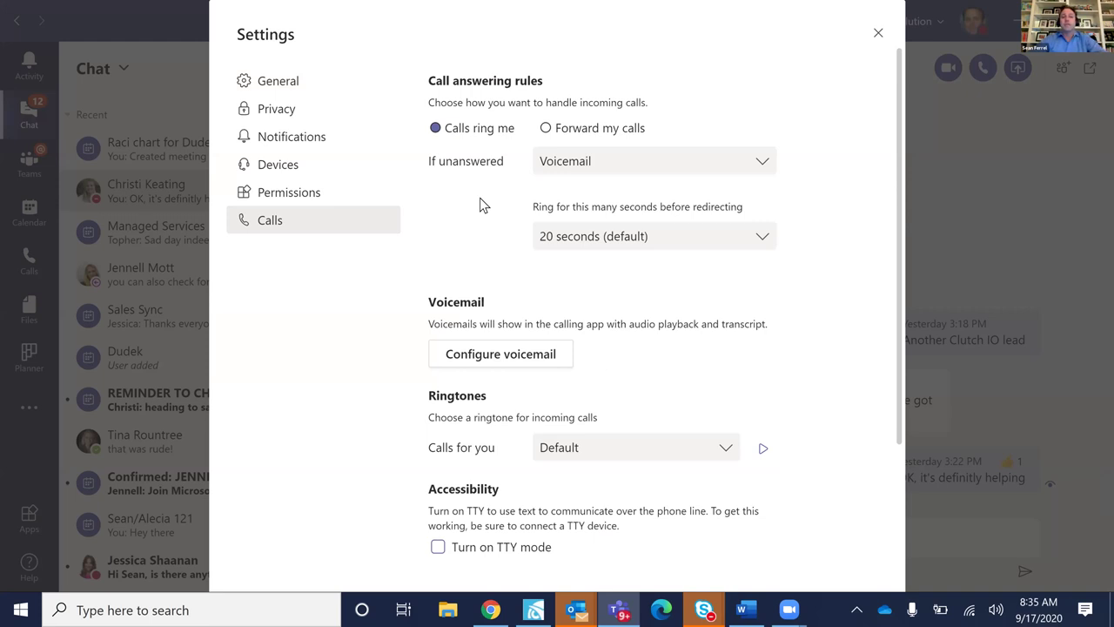
Keep incoming calls ringing you, with voicemail after 20 seconds, then go to Devices.
click(545, 128)
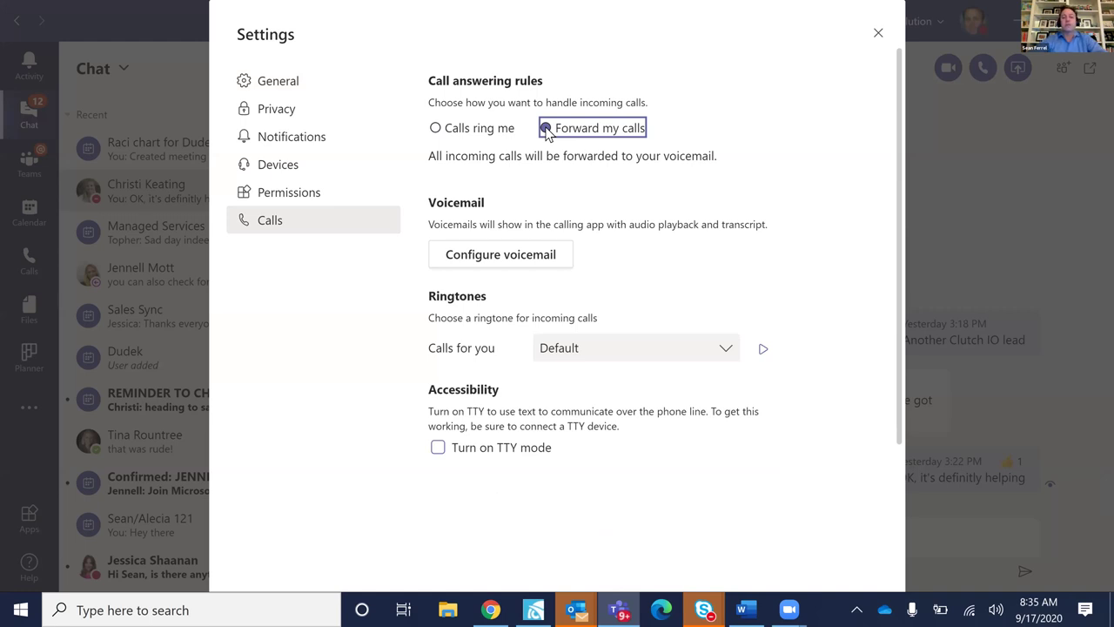
click(435, 128)
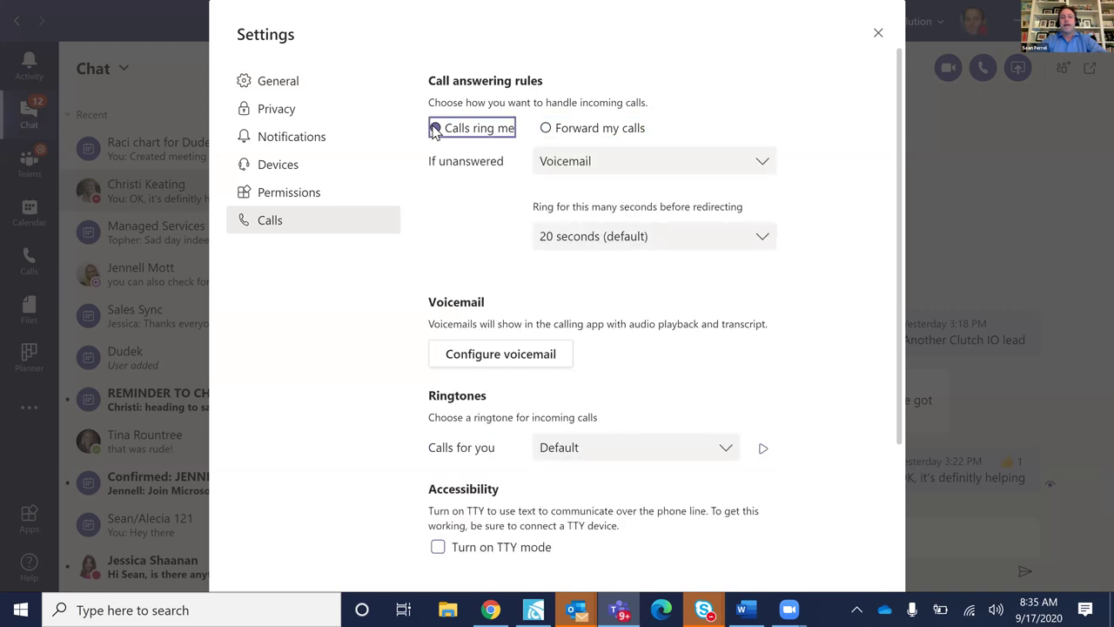
click(439, 547)
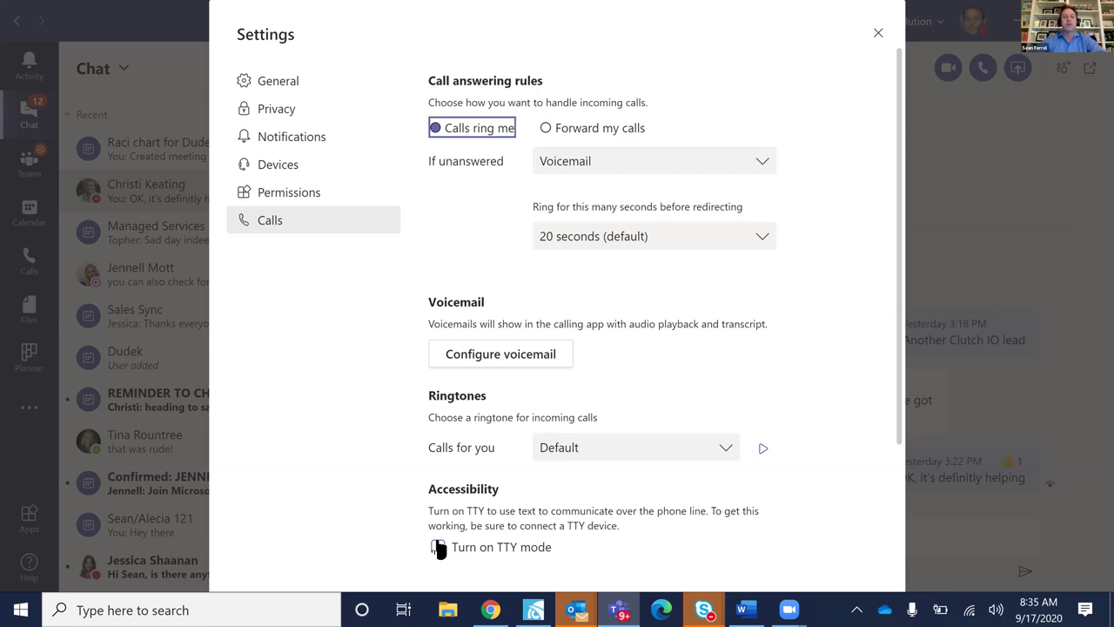
click(318, 165)
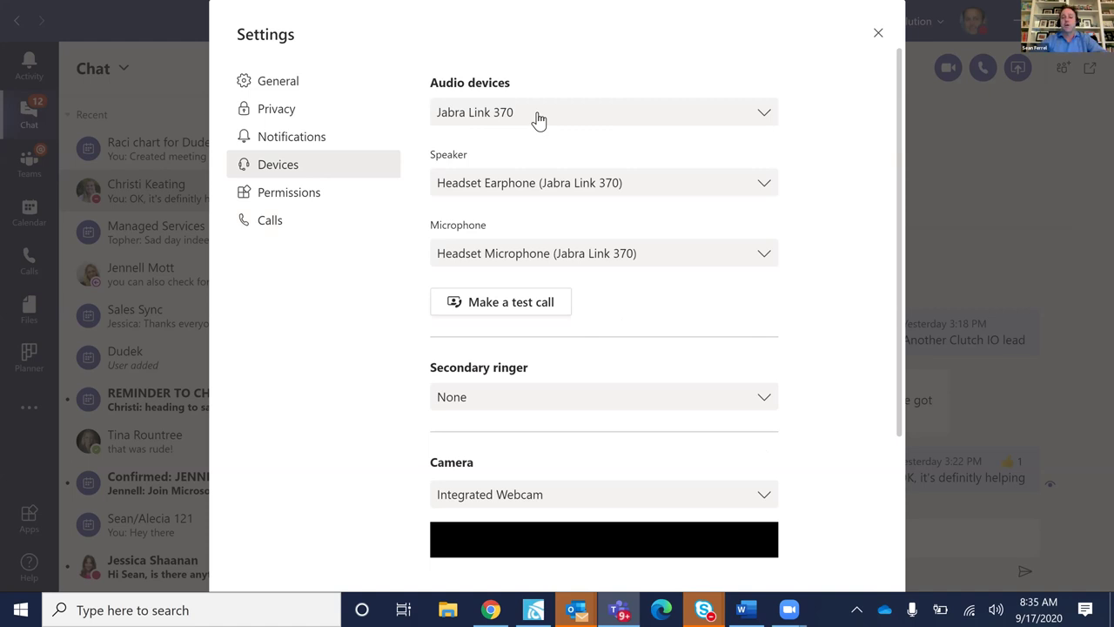
Keep Integrated Webcam as the camera and close Settings, returning to the chat.
click(600, 495)
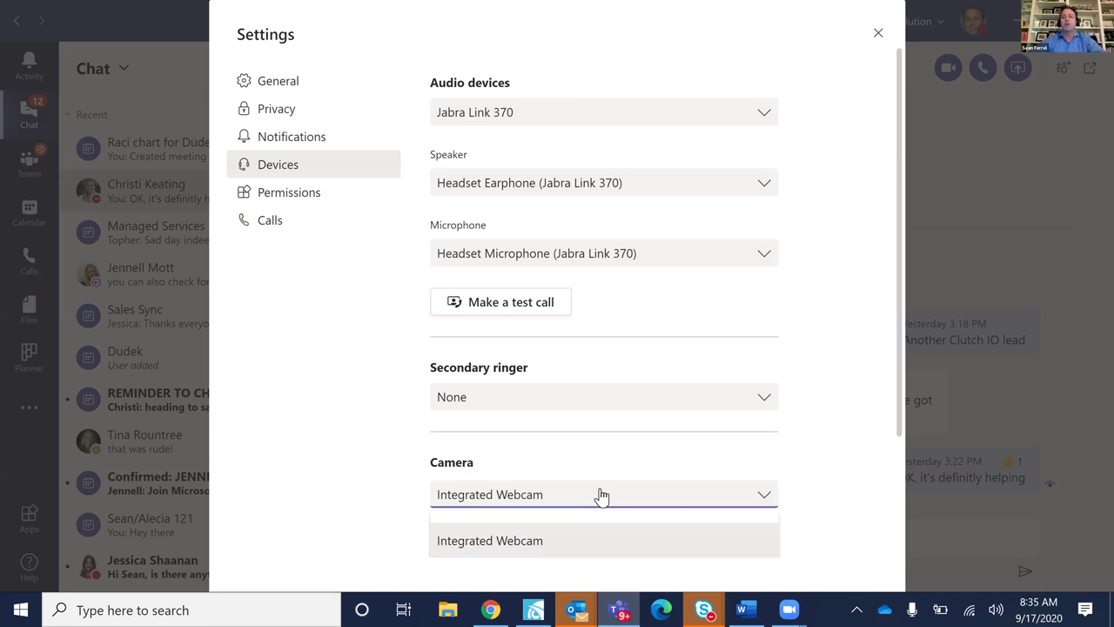
click(879, 36)
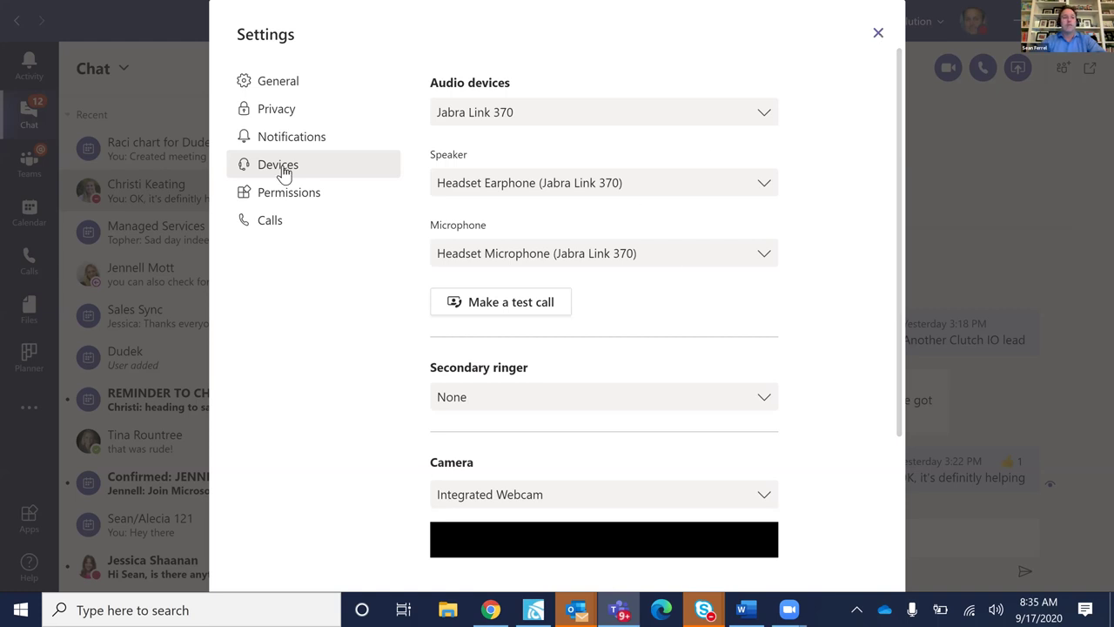
key(Escape)
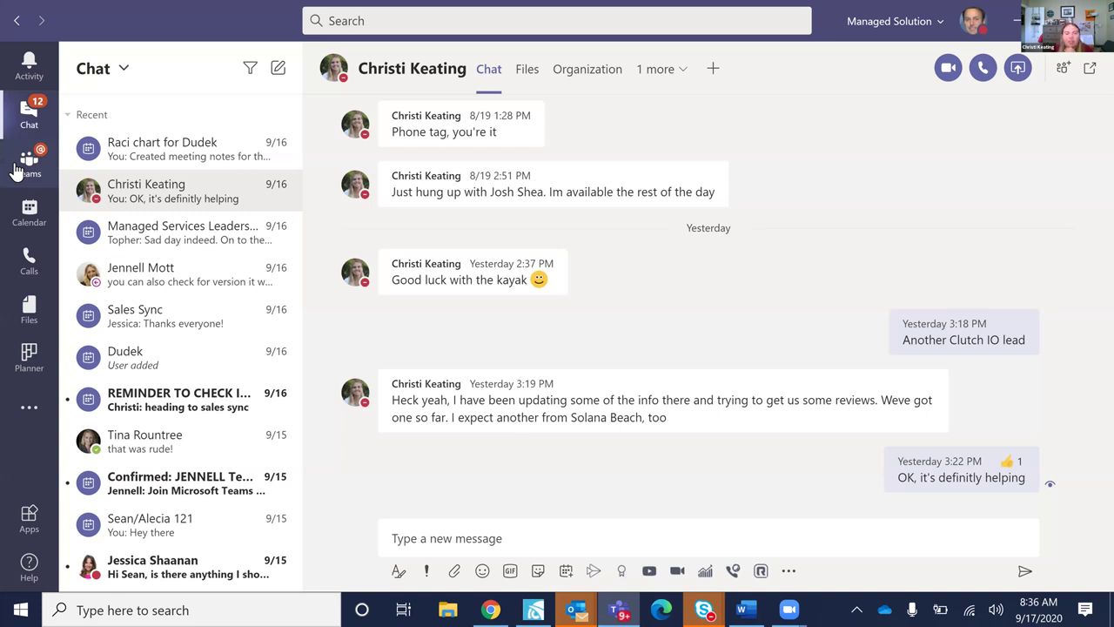
Switch to Teams, showing Senior Leadership Team's Seans Breakout channel on its Posts tab.
click(26, 170)
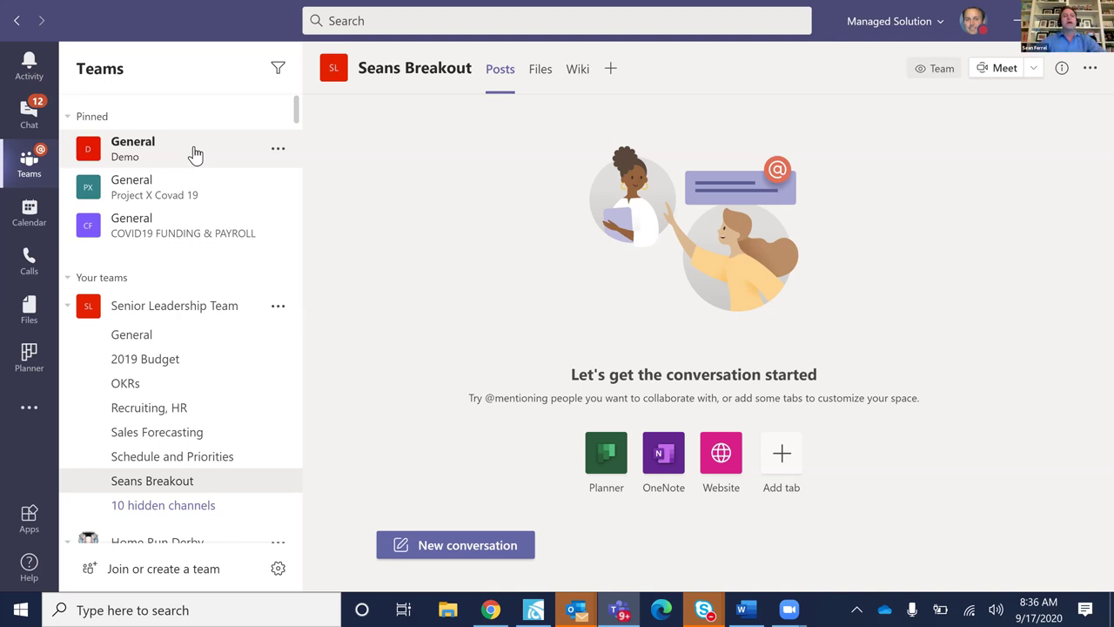
Open the Demo team's General channel and view its Files tab.
click(195, 154)
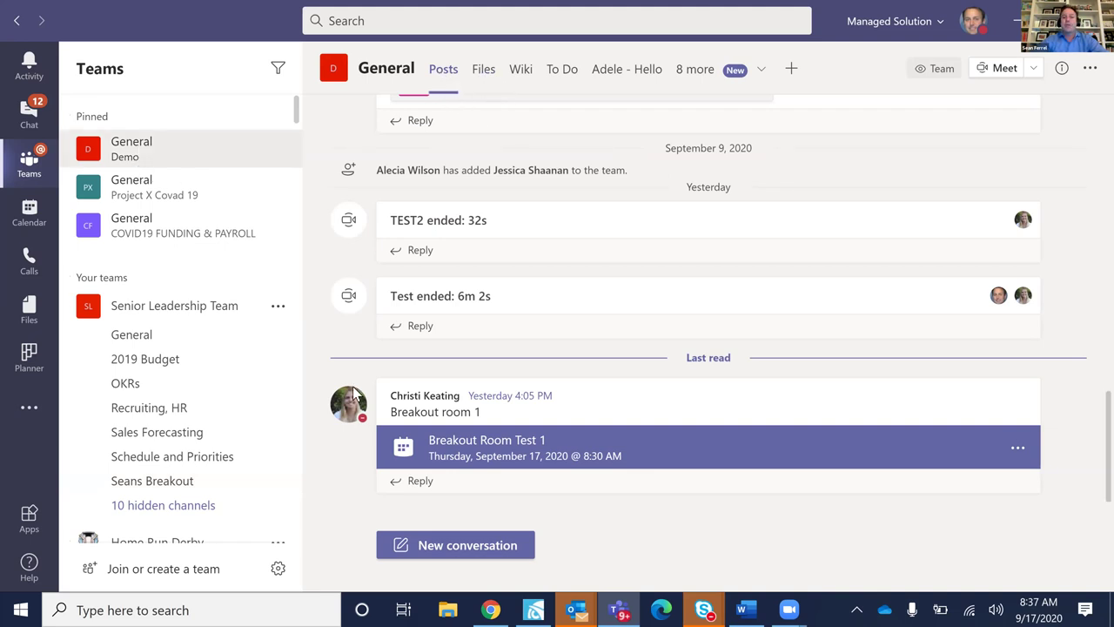
click(483, 68)
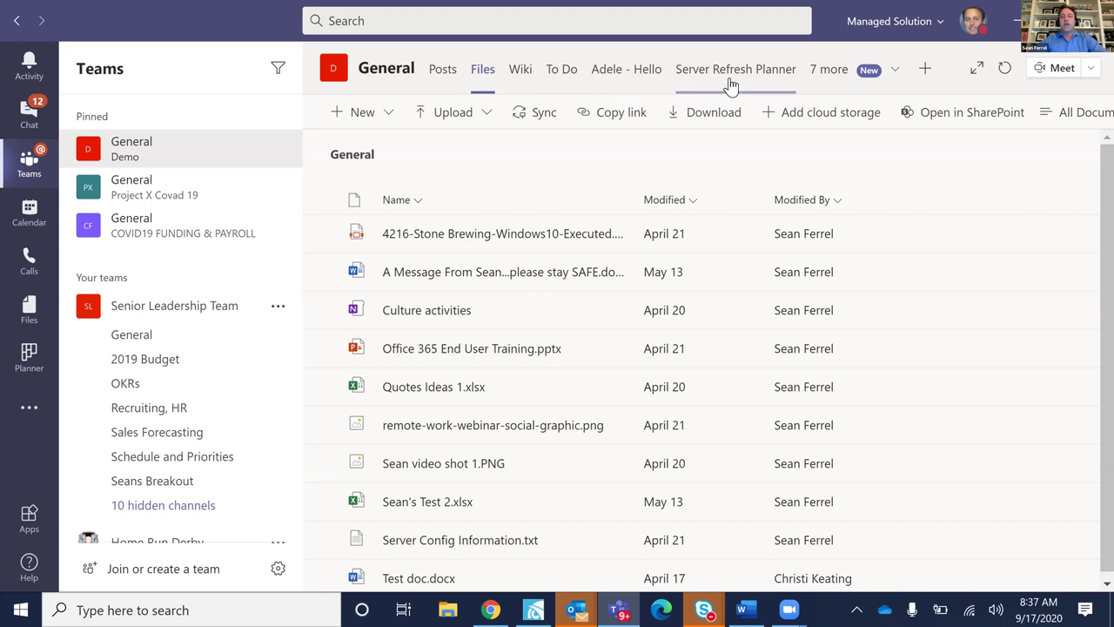
click(924, 69)
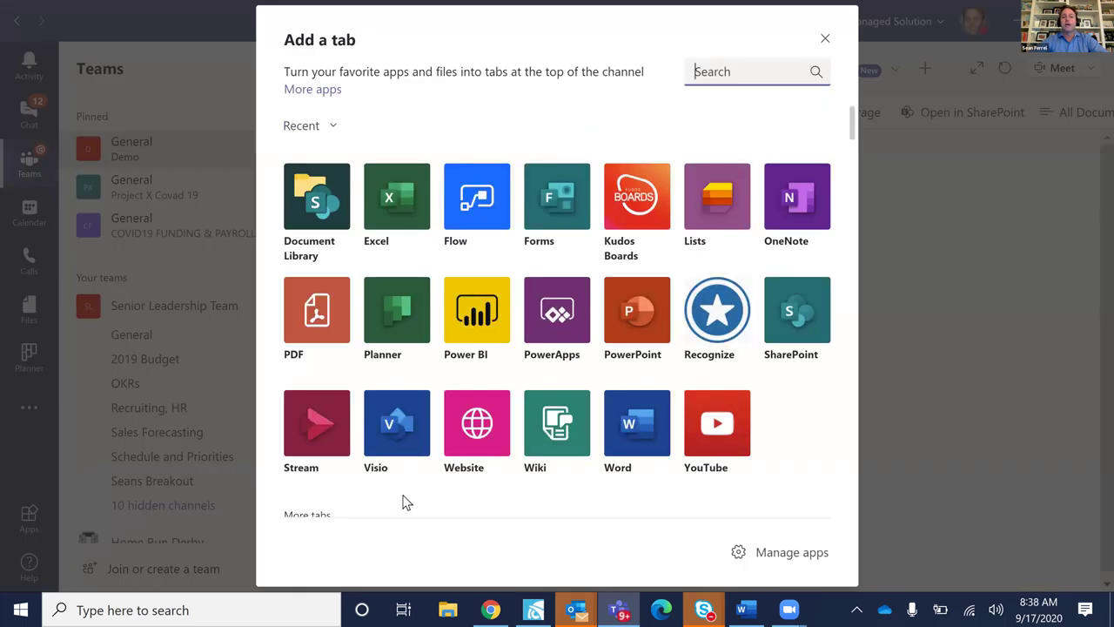
scroll(853, 129, down, 1)
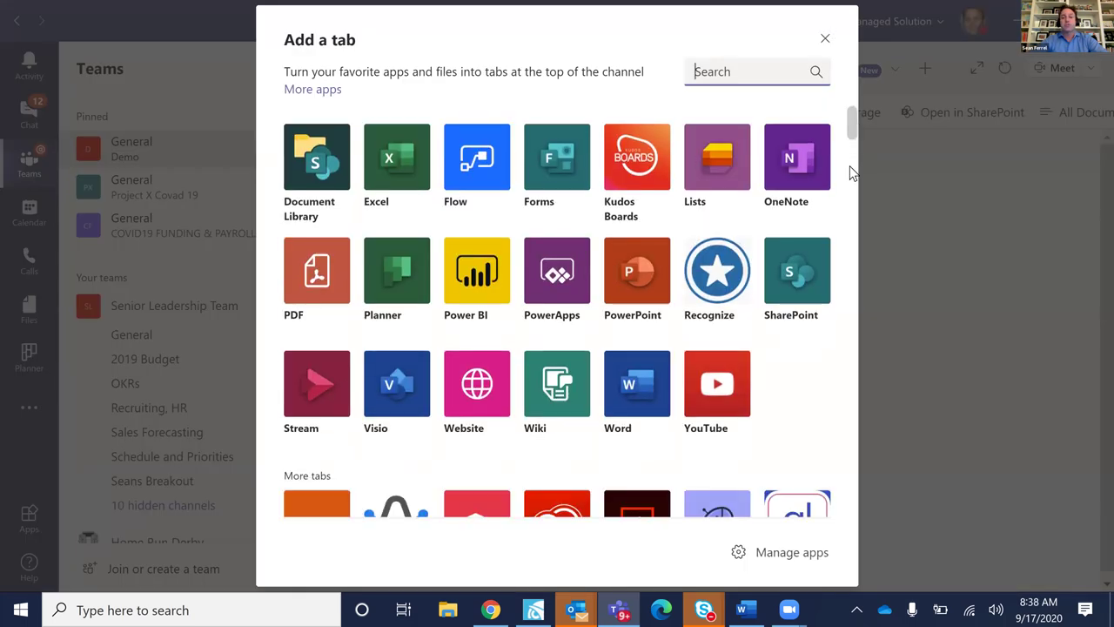
scroll(850, 184, down, 3)
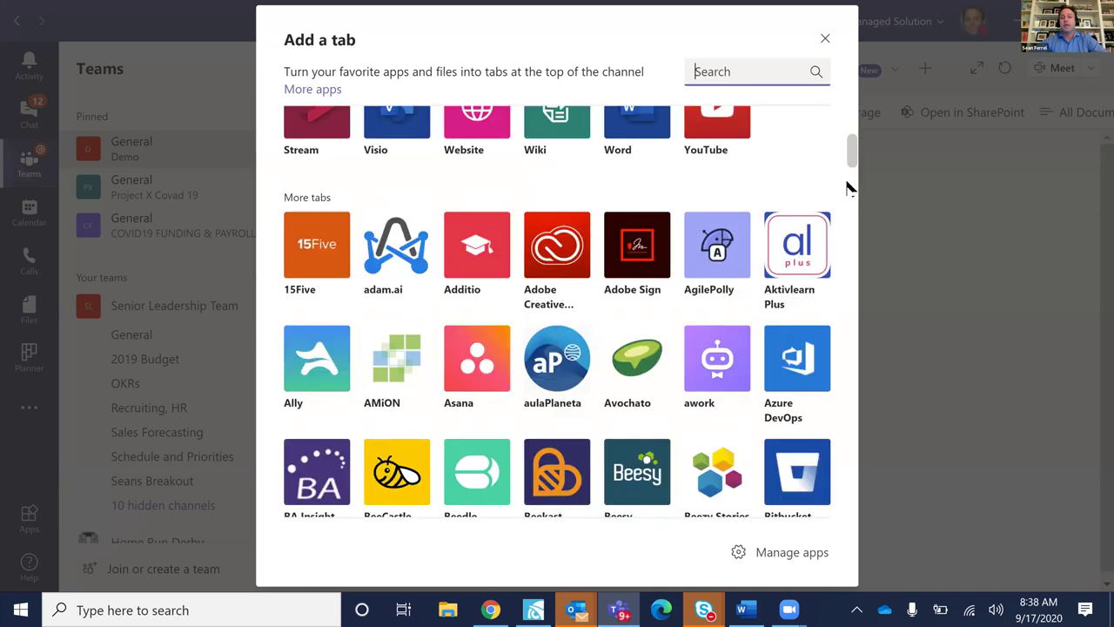
scroll(545, 184, down, 3)
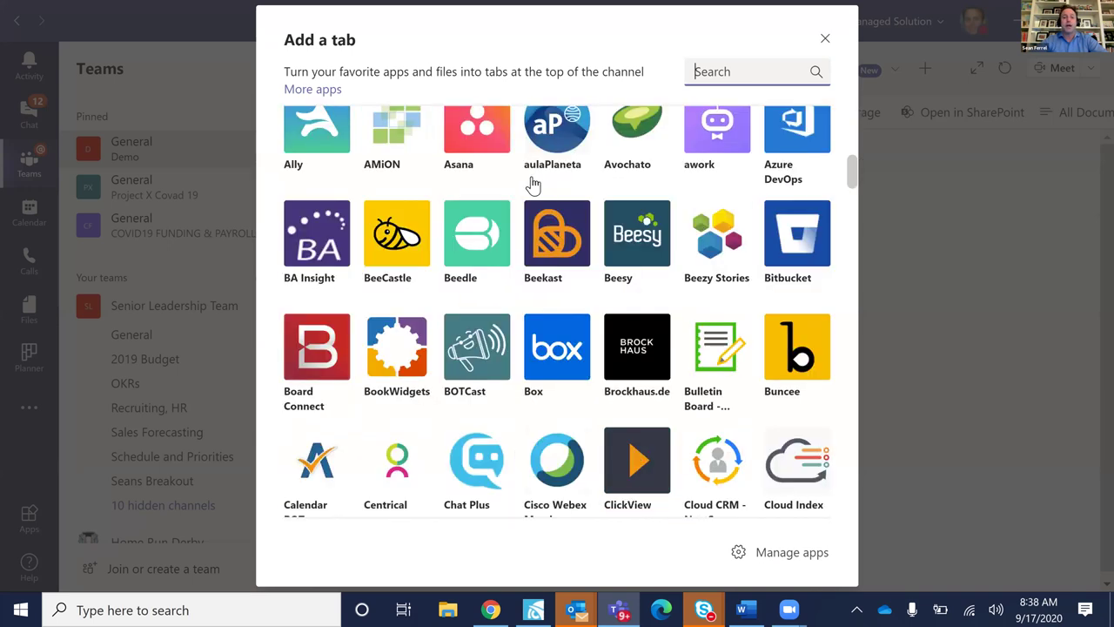
scroll(535, 184, down, 1)
scroll(849, 181, down, 1)
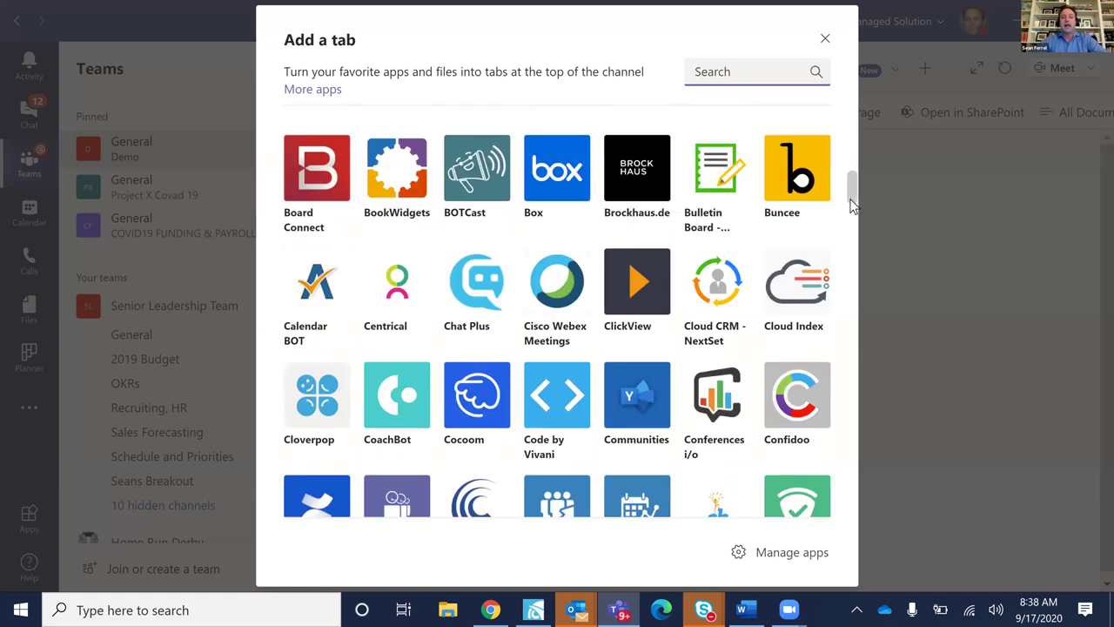
scroll(853, 206, down, 2)
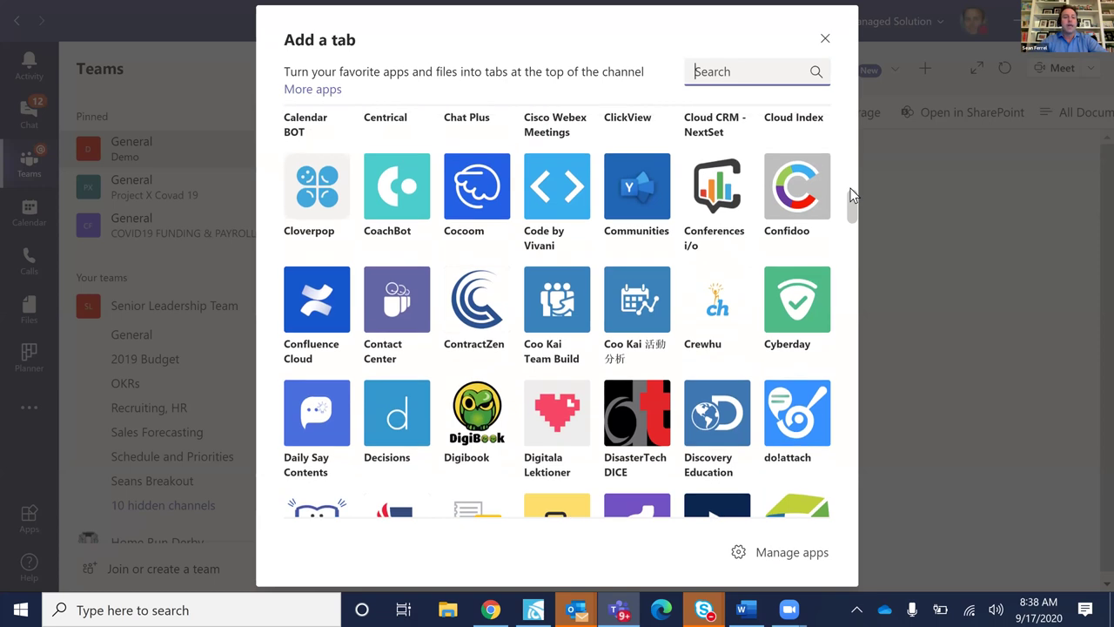
scroll(853, 196, up, 1)
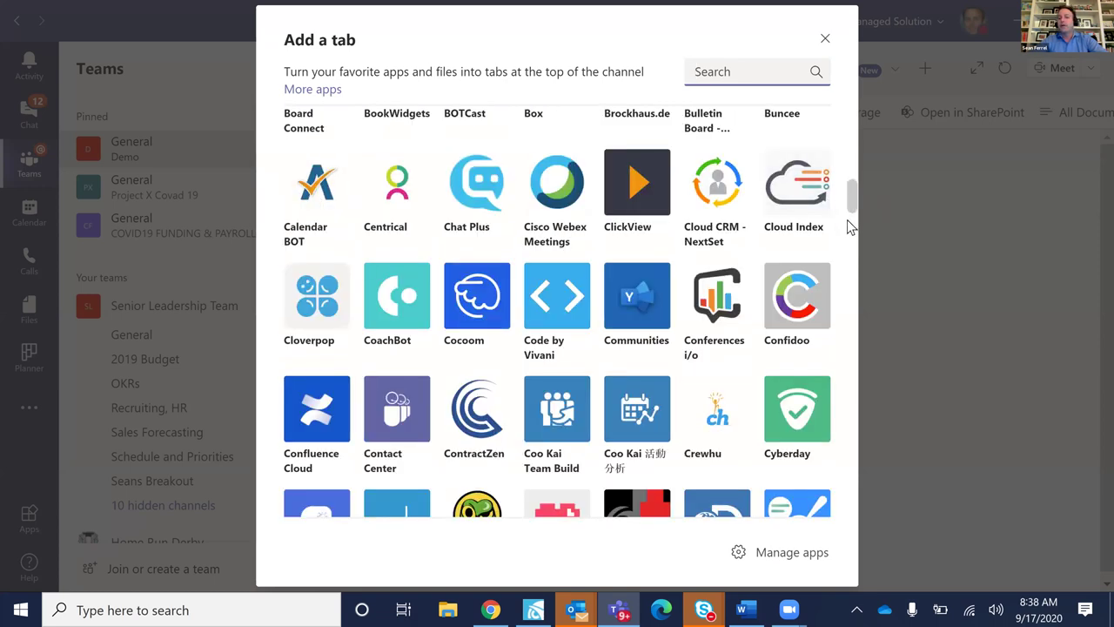
scroll(847, 233, down, 4)
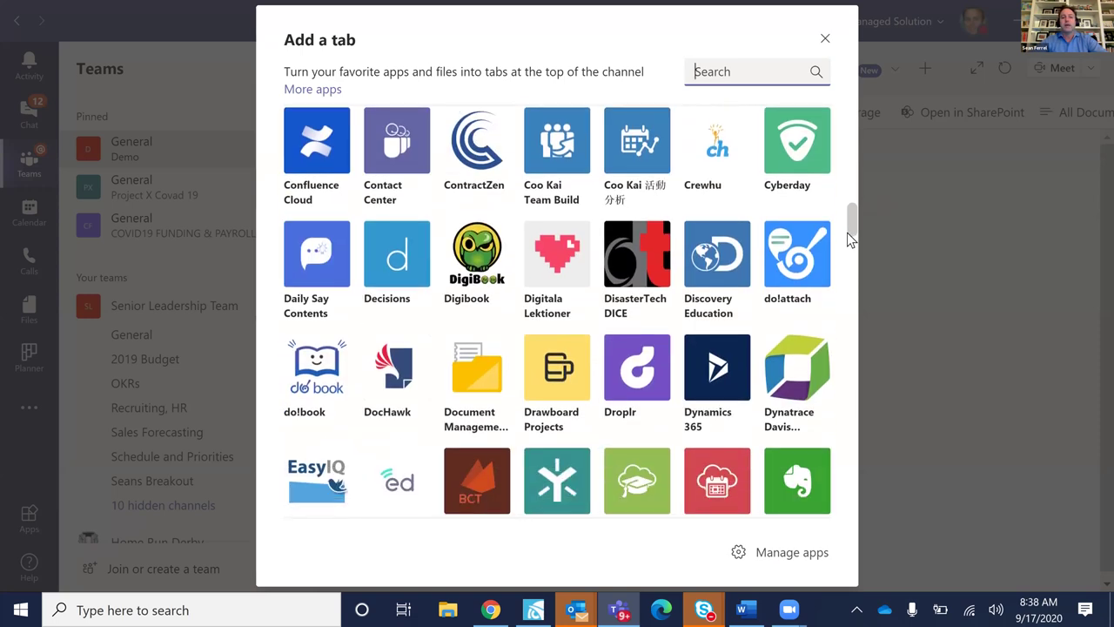
scroll(847, 243, down, 1)
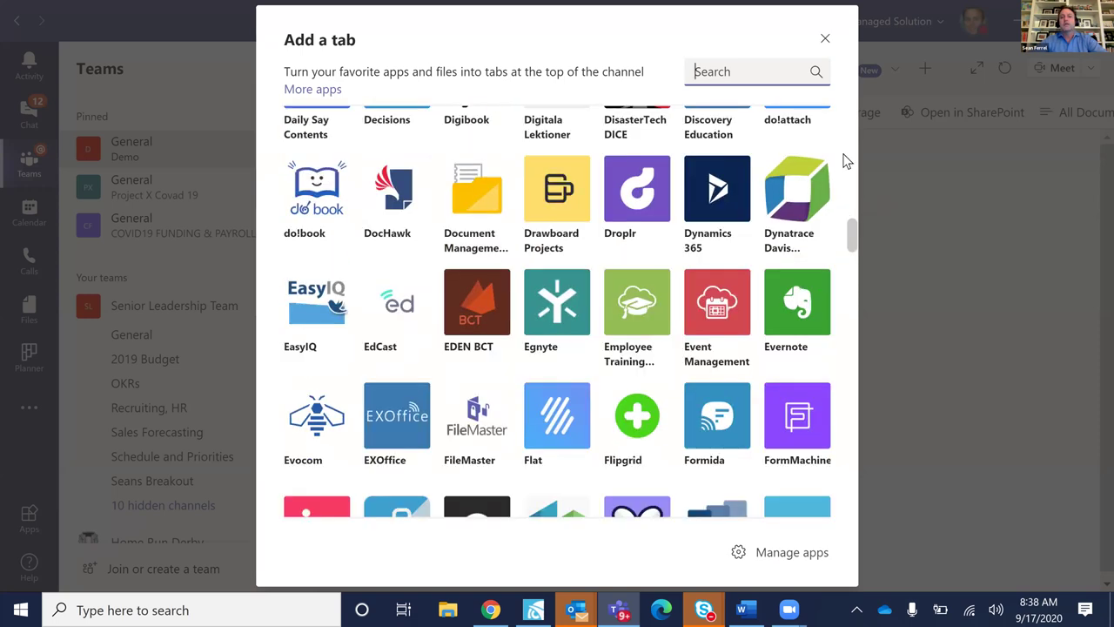
scroll(853, 83, down, 2)
scroll(827, 46, up, 15)
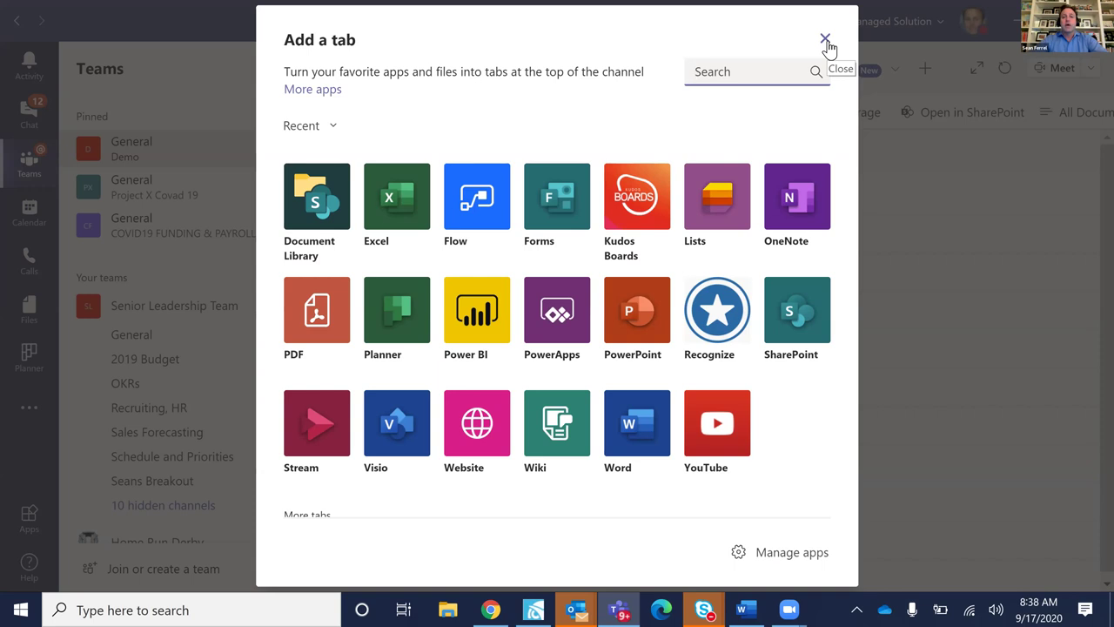
Add and save a Lists tab on the Demo General channel.
click(827, 44)
click(827, 41)
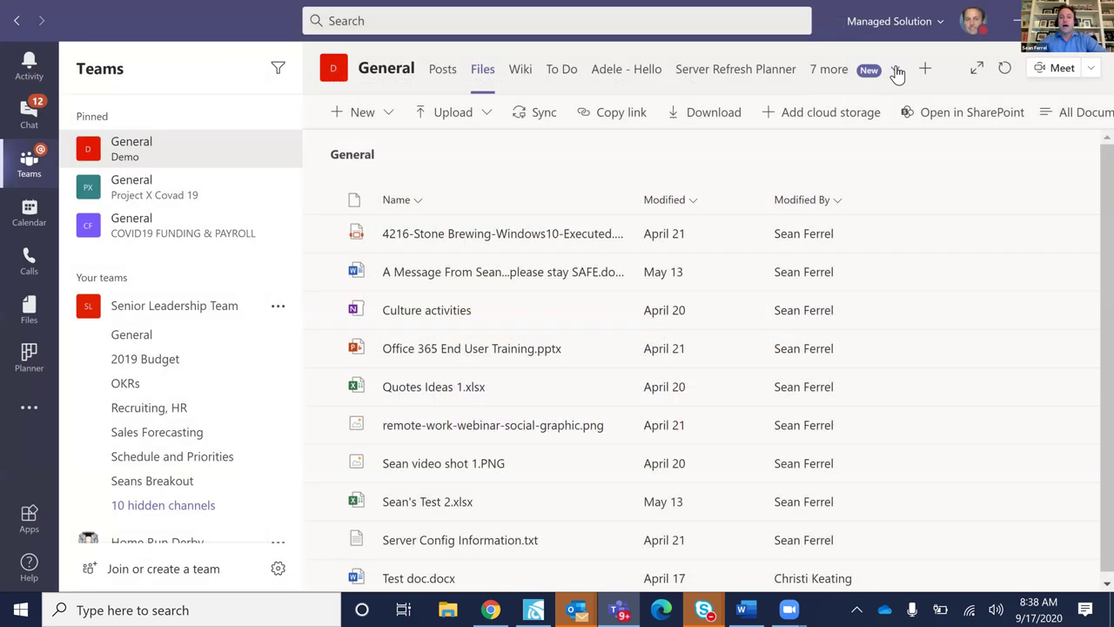
click(897, 72)
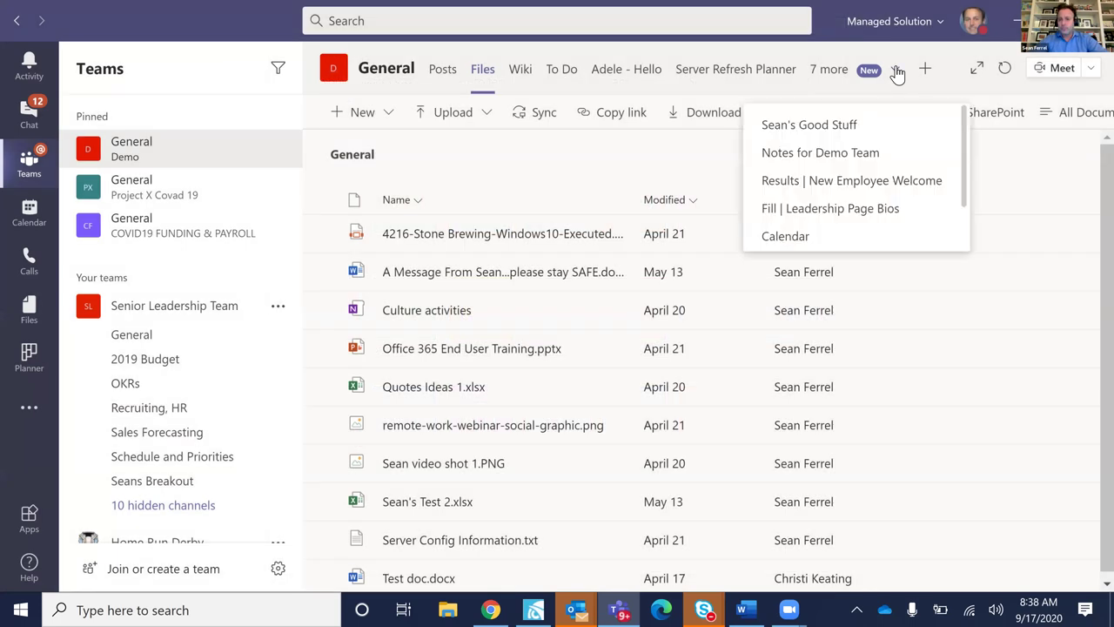
click(925, 72)
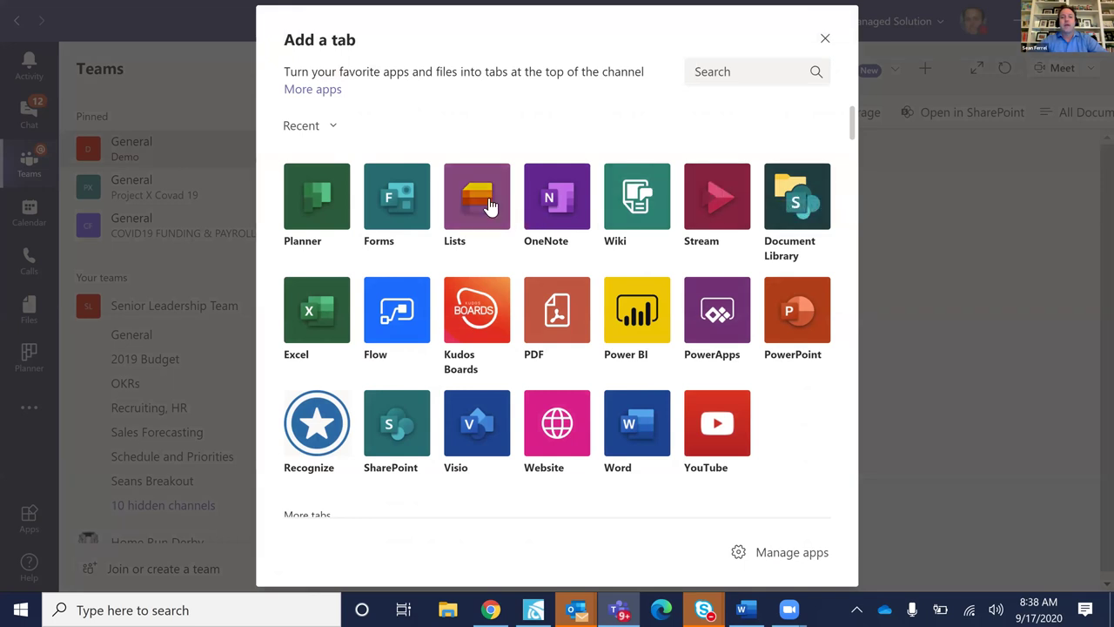
key(Escape)
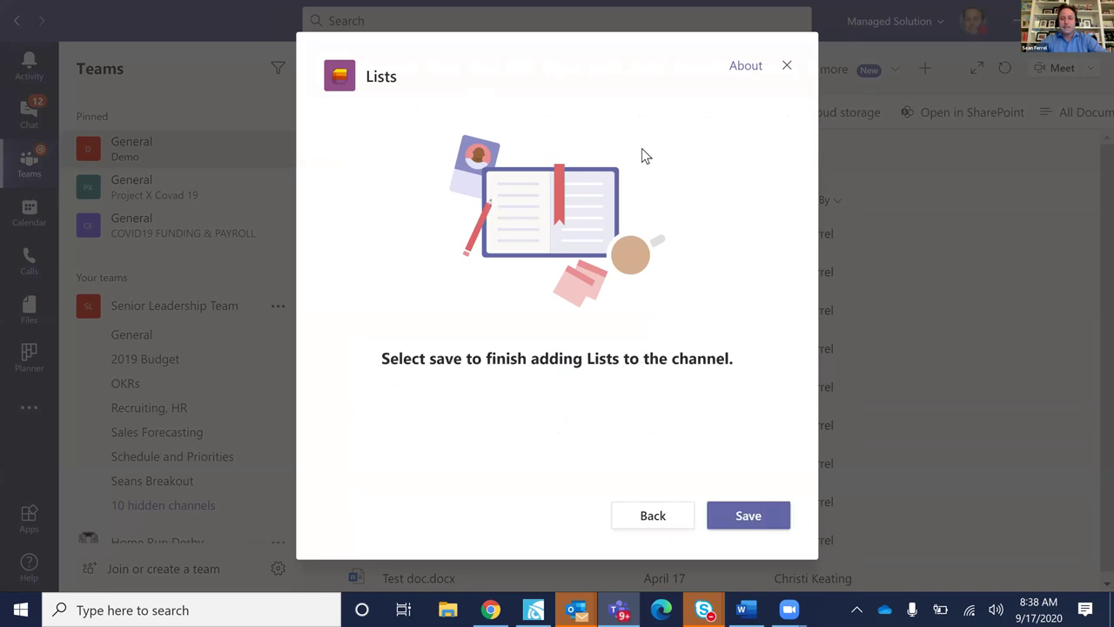
click(746, 512)
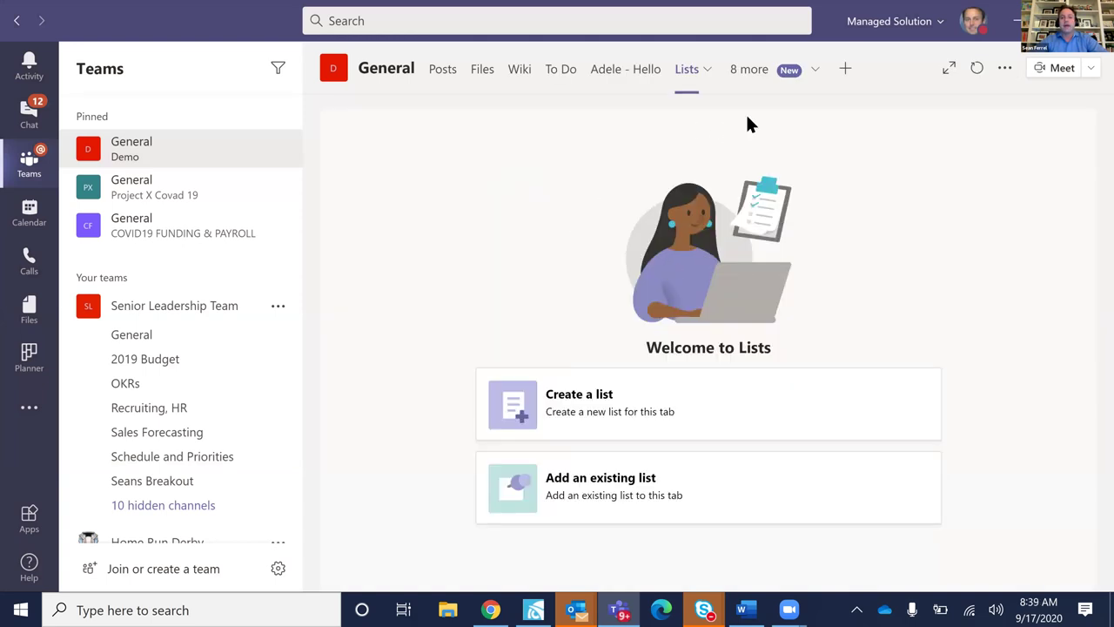
Start a new list, browse the Blank, From Excel and template options, and pick Employee onboarding.
click(525, 409)
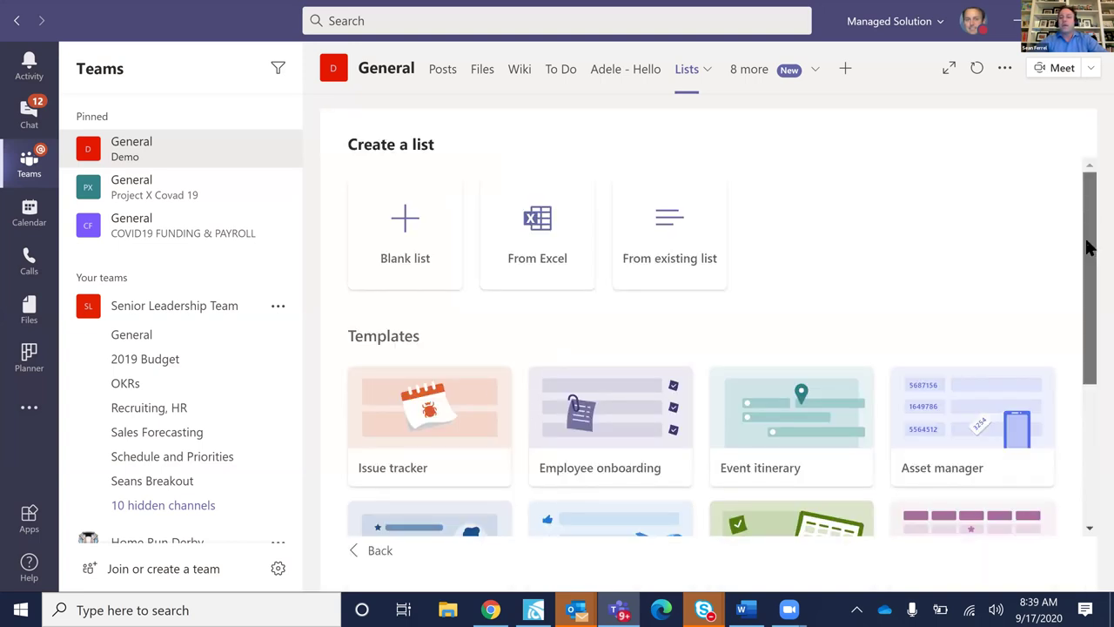
drag(1088, 222, 1088, 269)
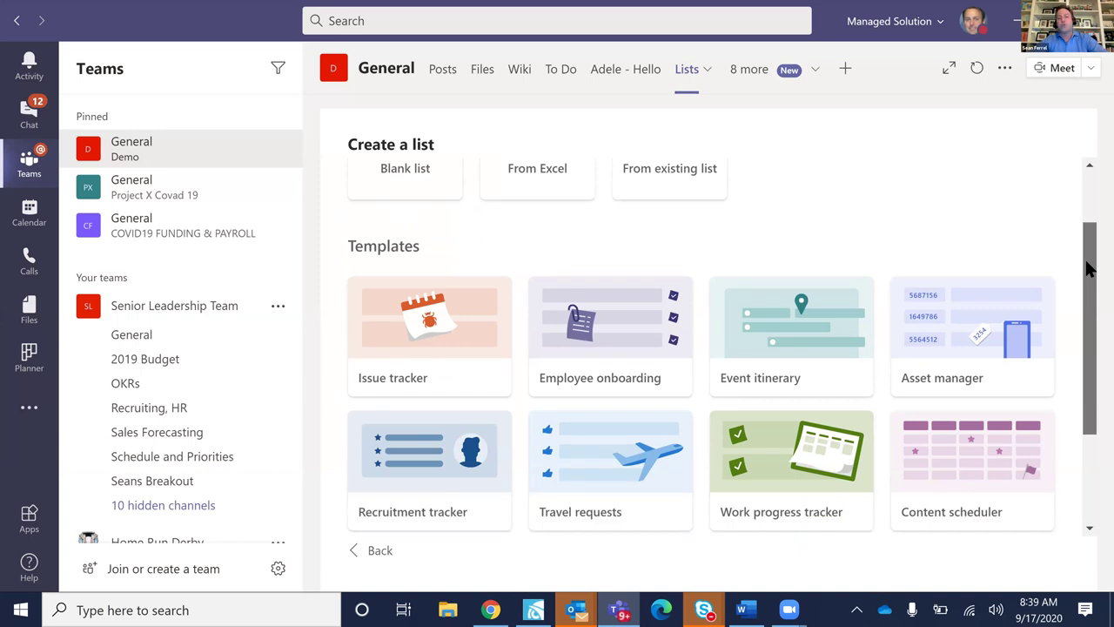
scroll(1088, 269, down, 1)
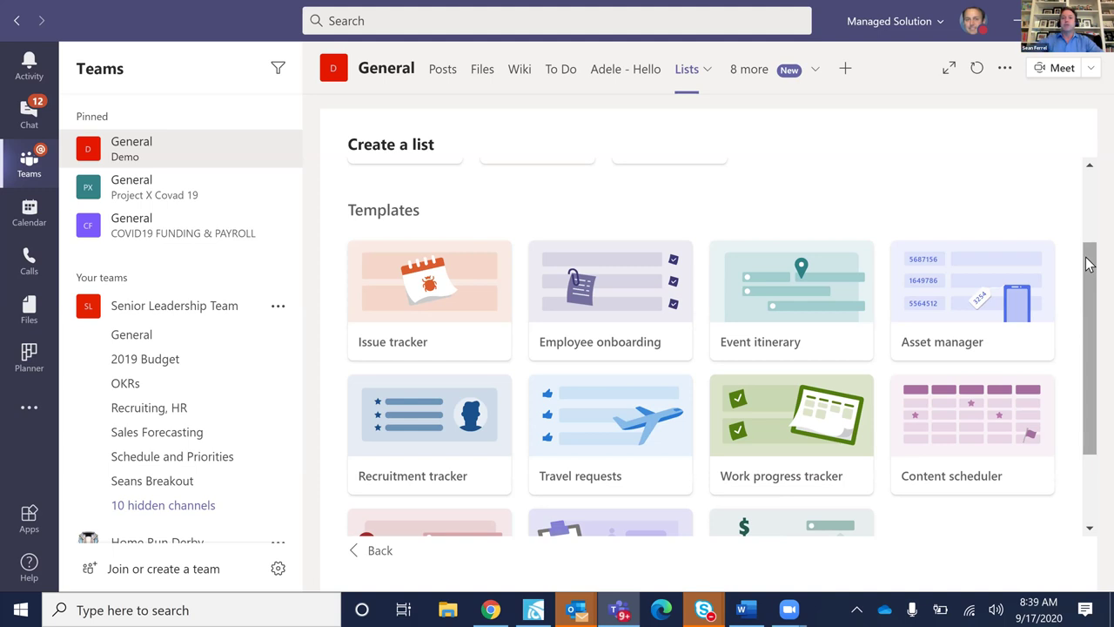
drag(1087, 264, 1086, 215)
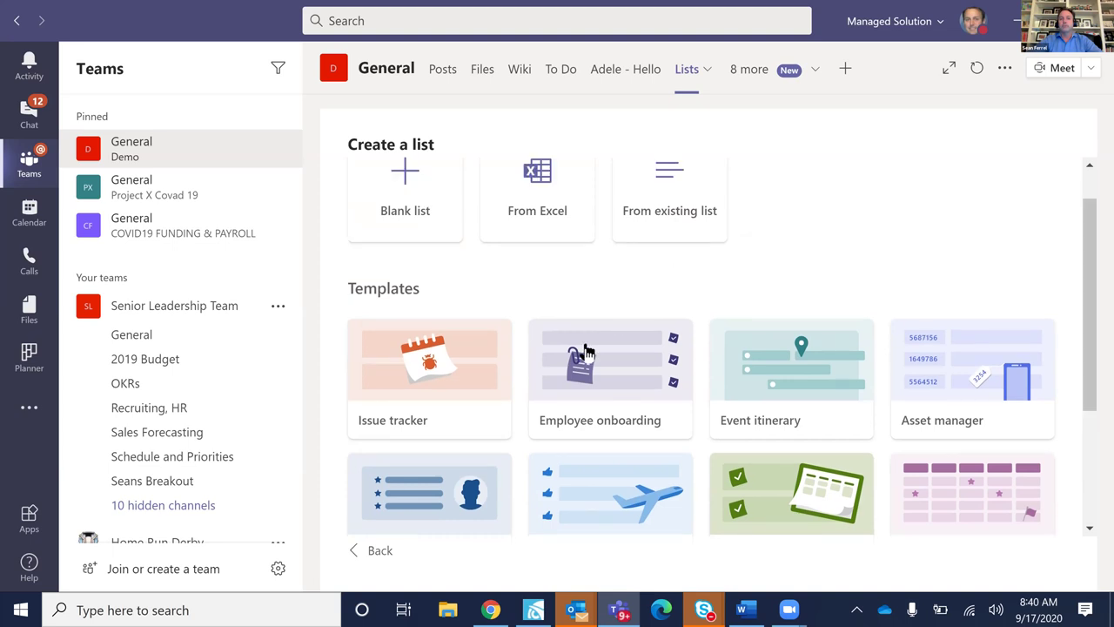
click(586, 351)
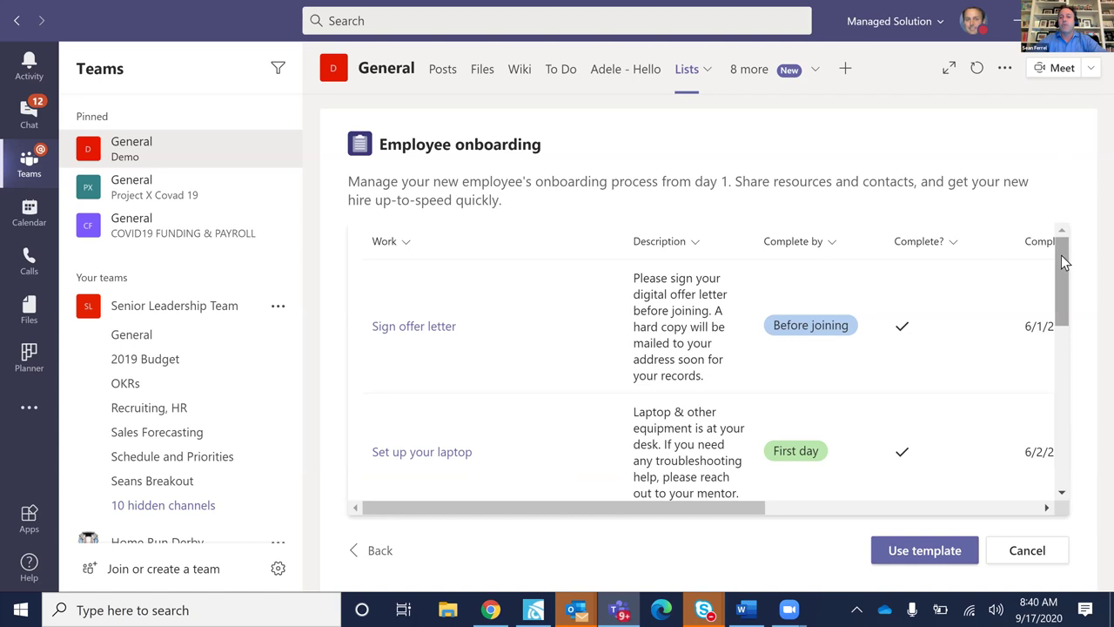
Scroll the Employee onboarding preview through tasks like Sign offer letter and Set up your laptop.
drag(1061, 255, 1057, 319)
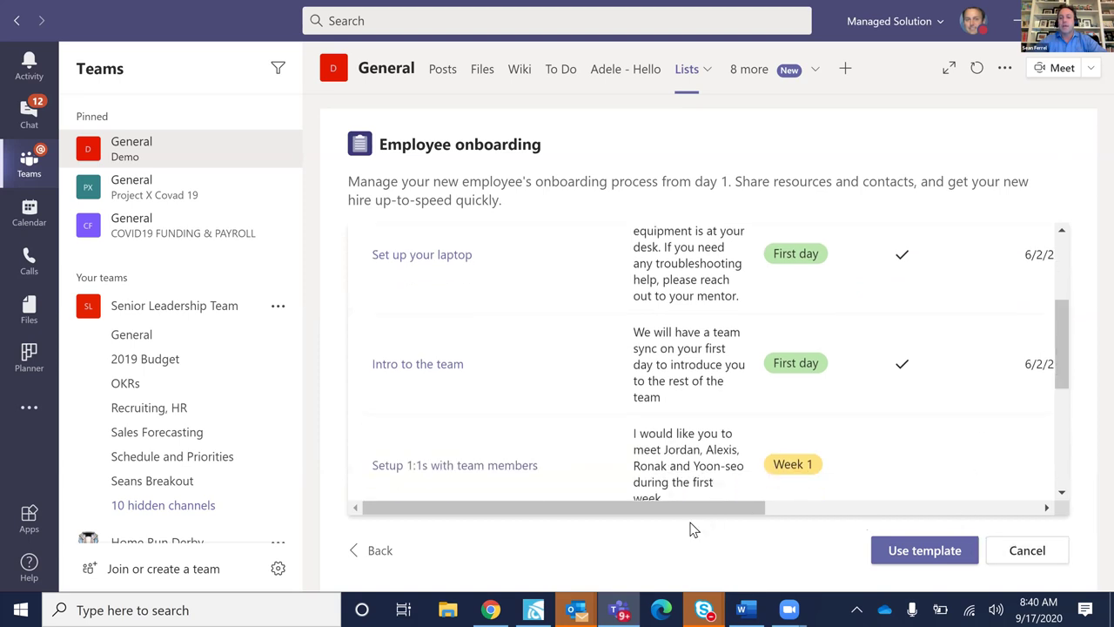
Start an Employee onboarding list from its template in Green, then return to the channel's Files view.
click(944, 548)
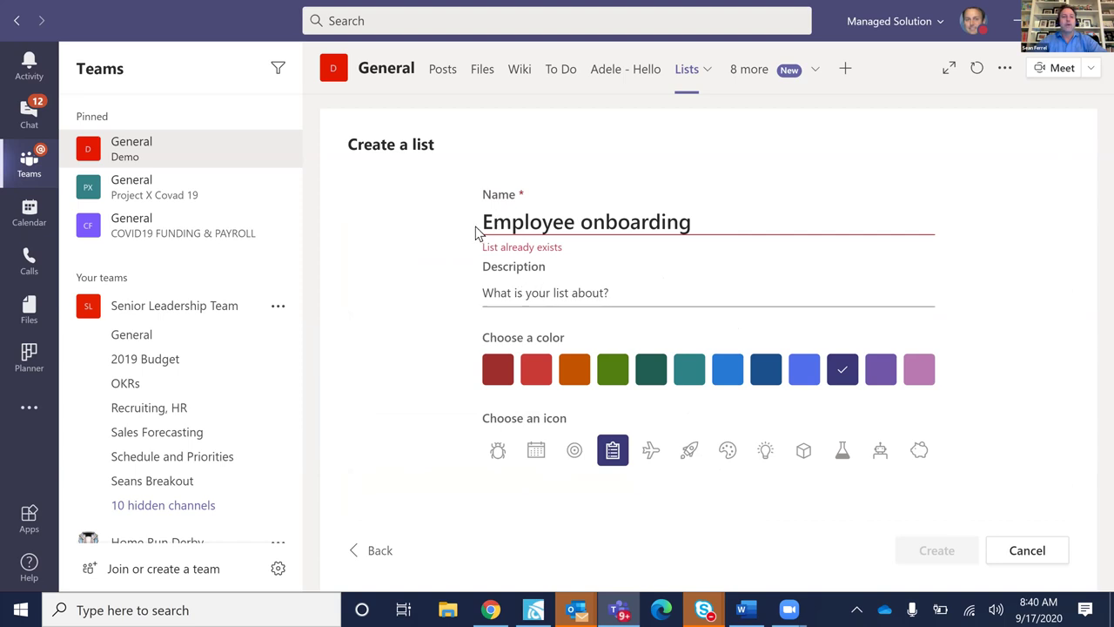
click(594, 292)
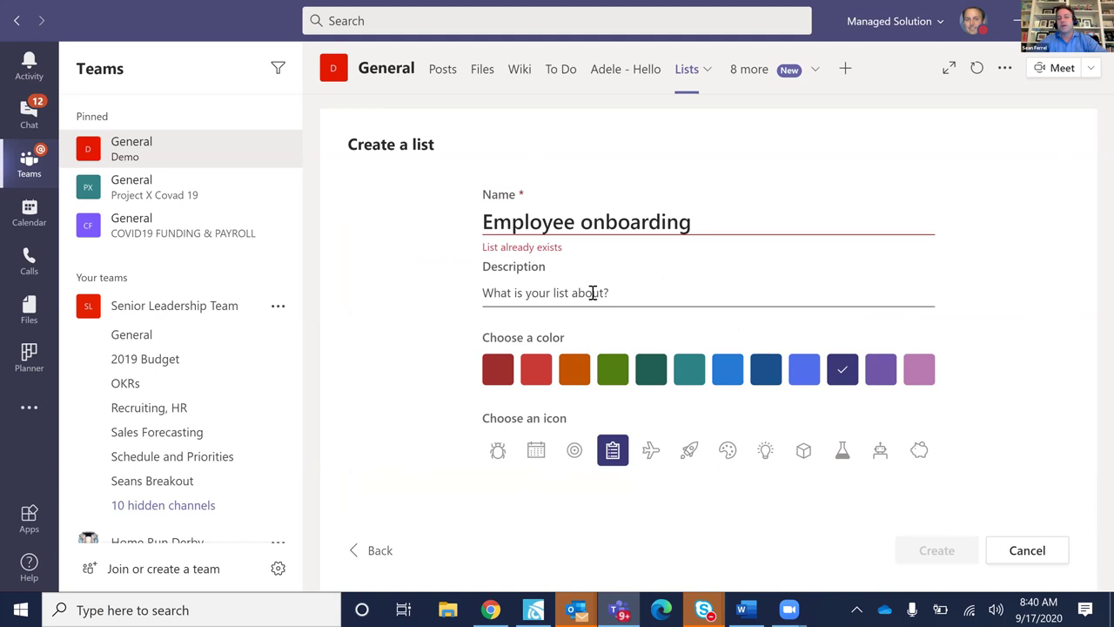
click(611, 370)
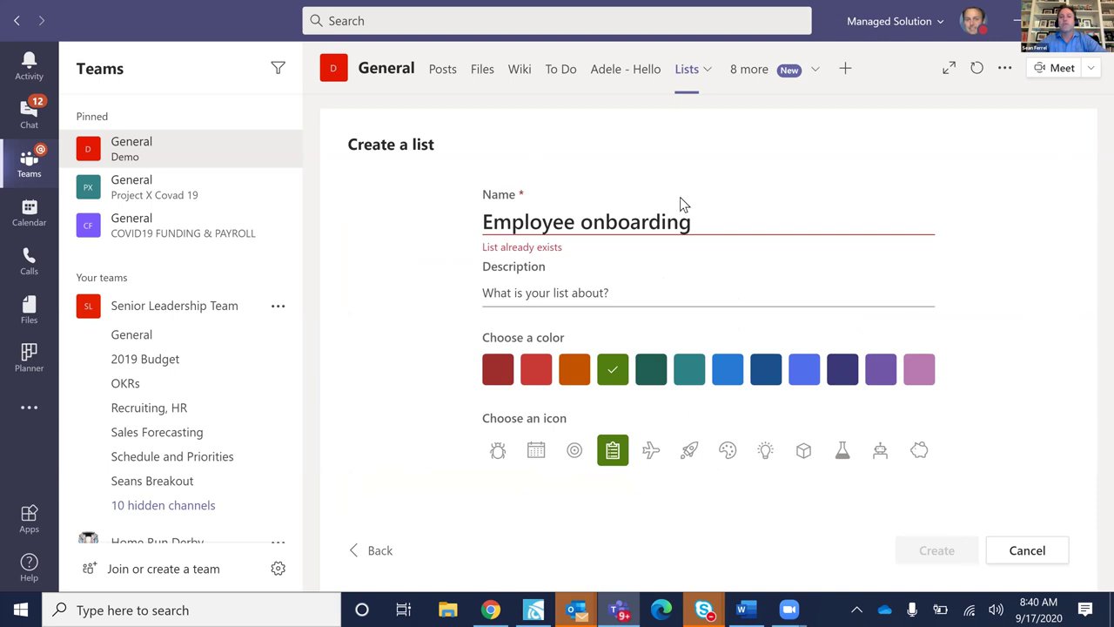
click(816, 73)
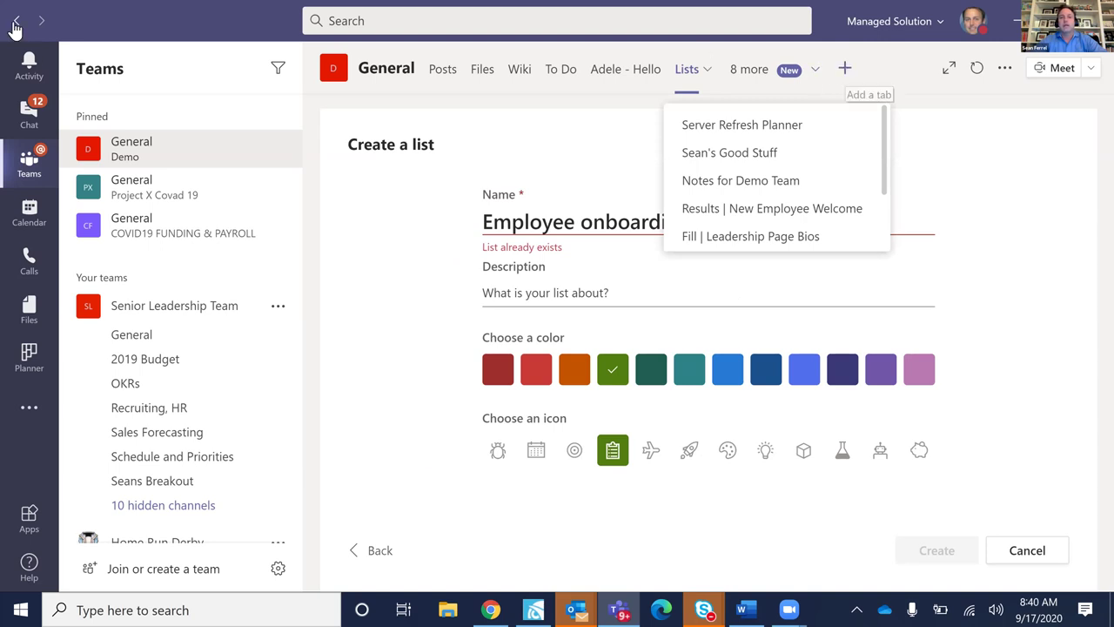
click(482, 69)
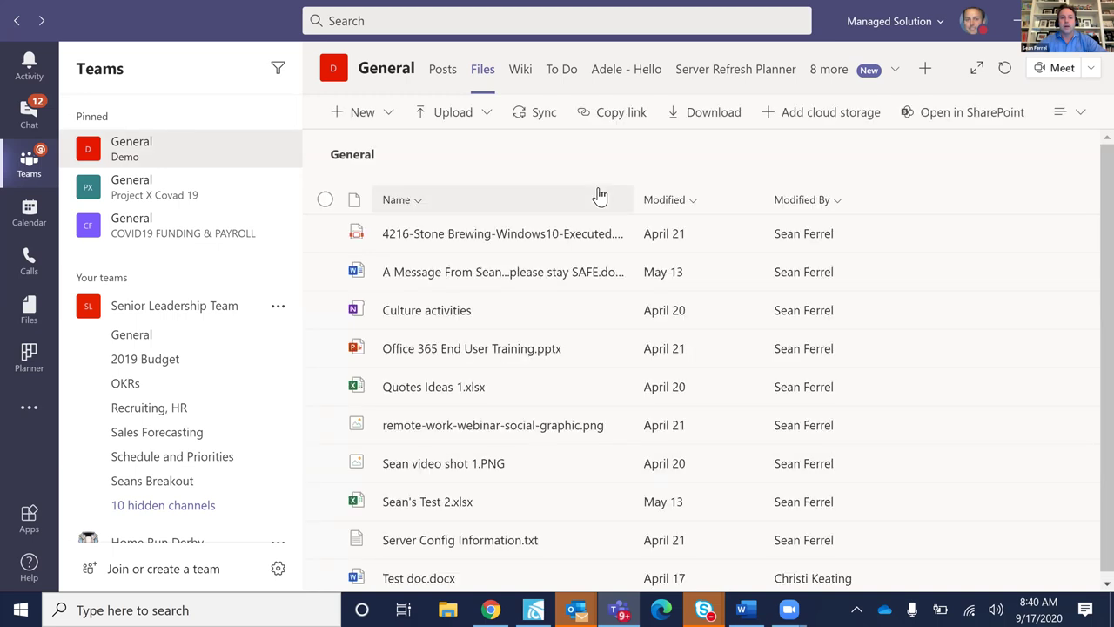
Add a second Lists tab, Lists (1), to the Demo General channel.
click(923, 70)
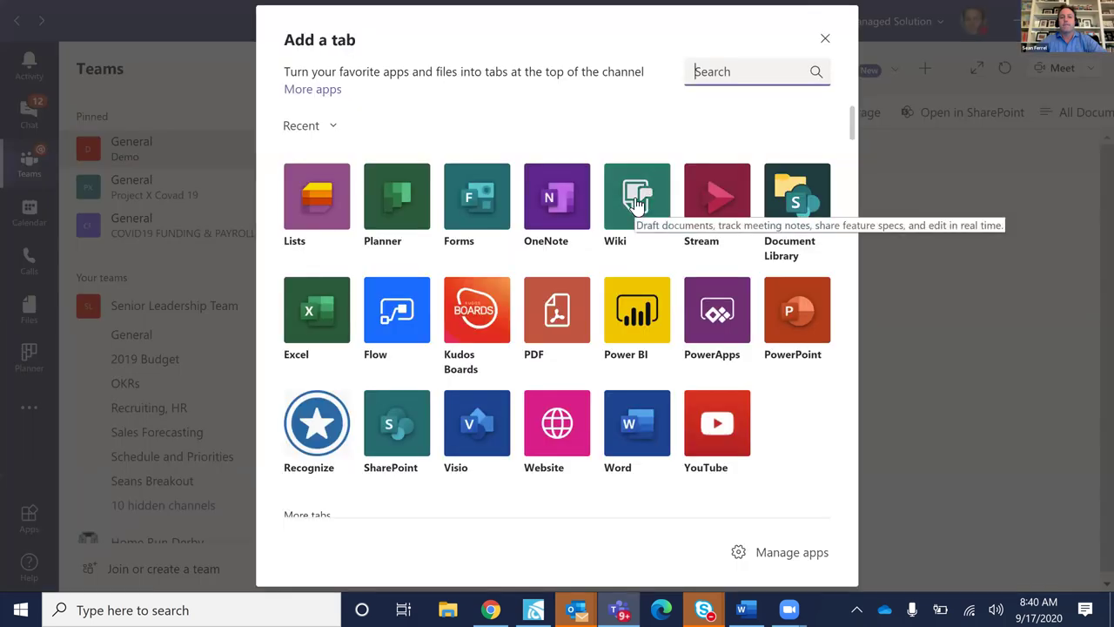
click(316, 203)
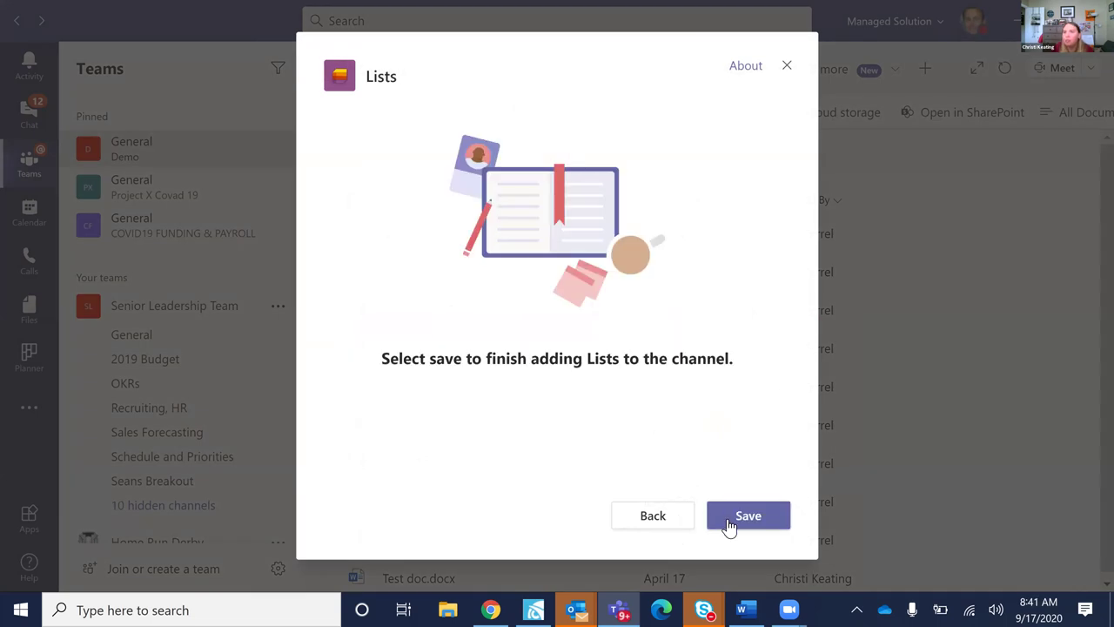
click(728, 519)
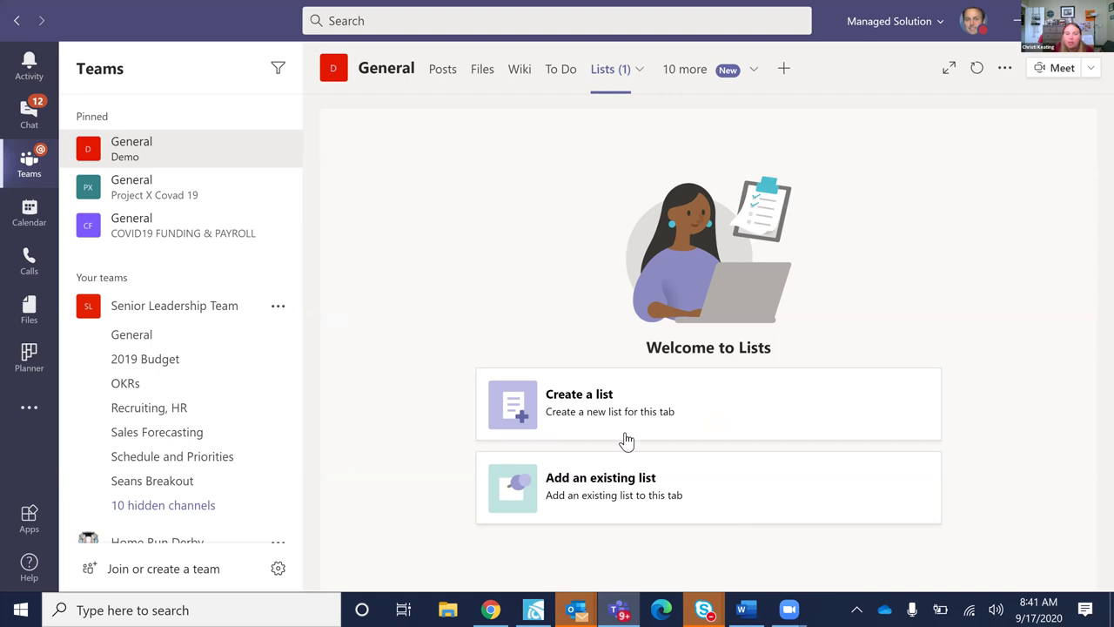
Attach the team's existing Employee onboarding list to the new Lists tab.
click(579, 489)
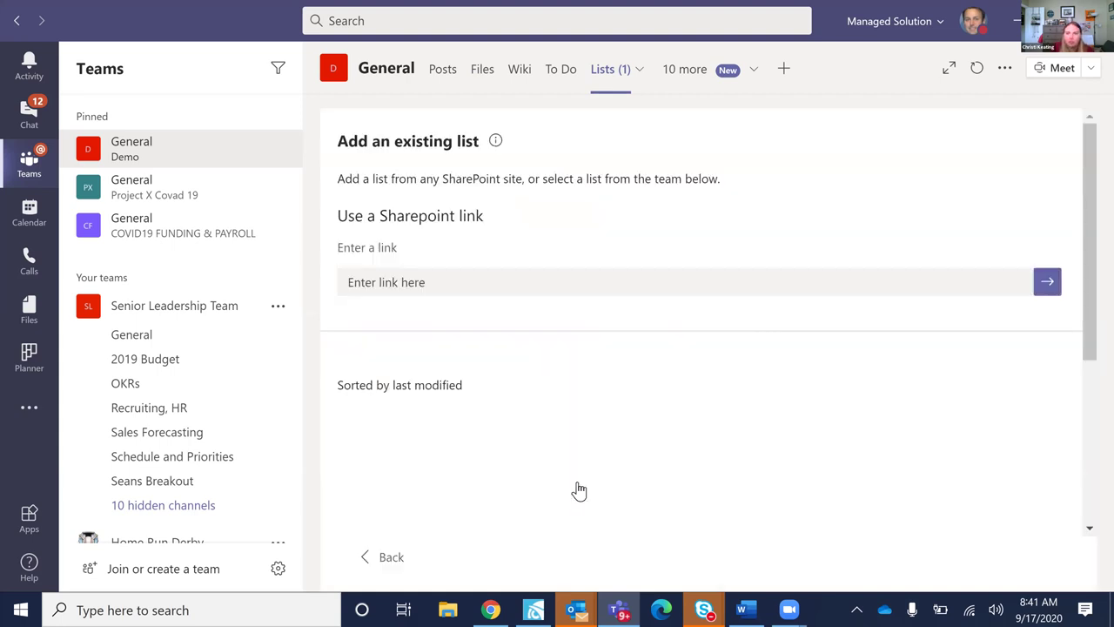
click(479, 446)
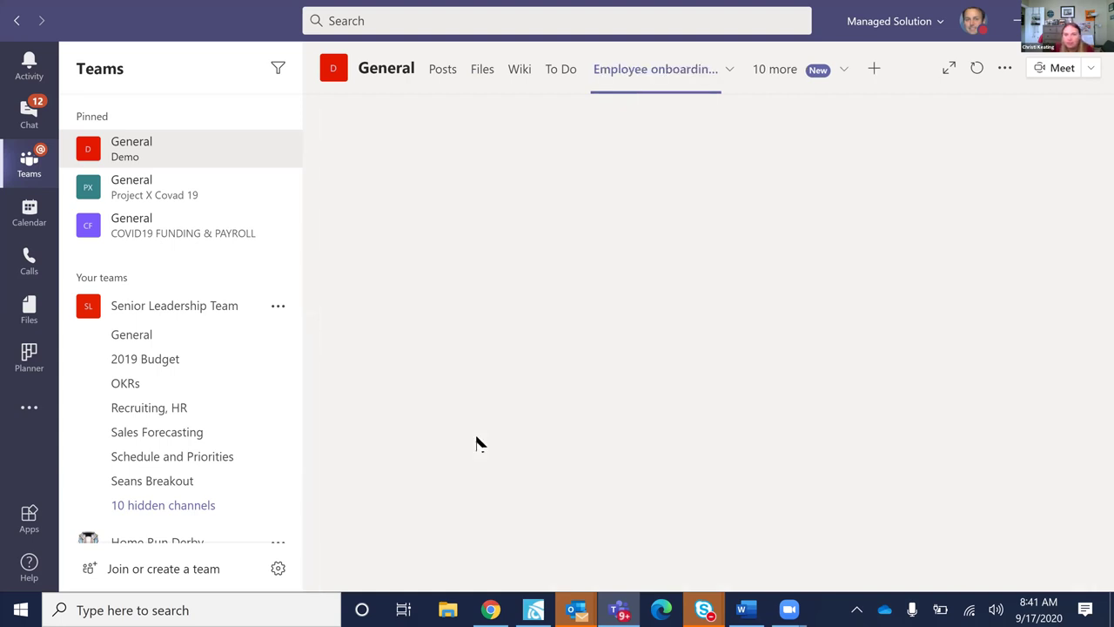